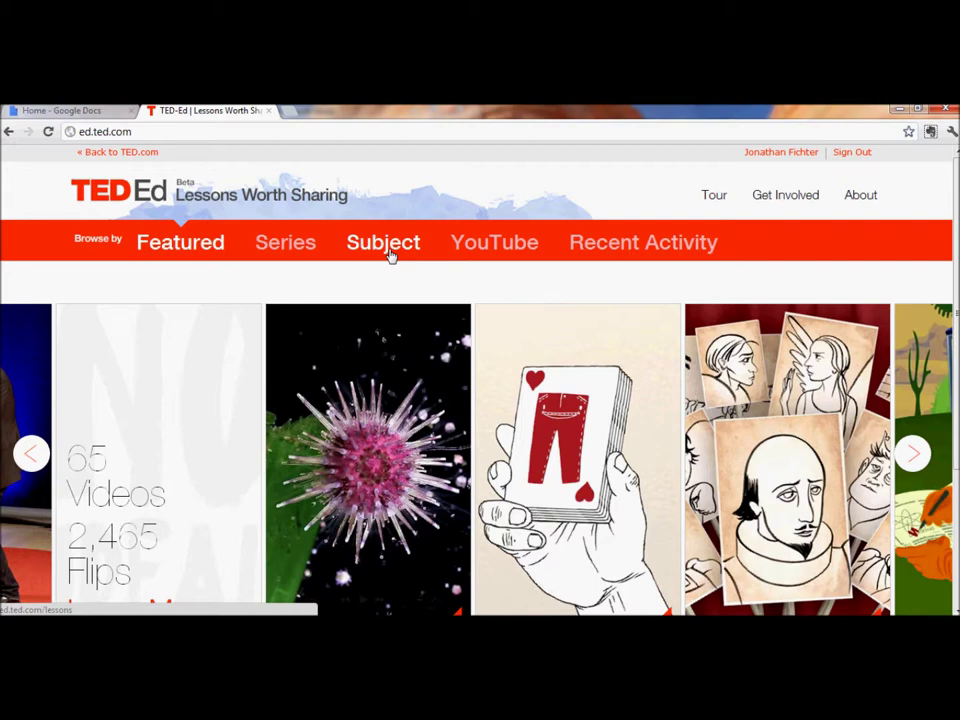
Step: Search TED-Ed's YouTube video flipping for 'raspberry pi'
click(508, 244)
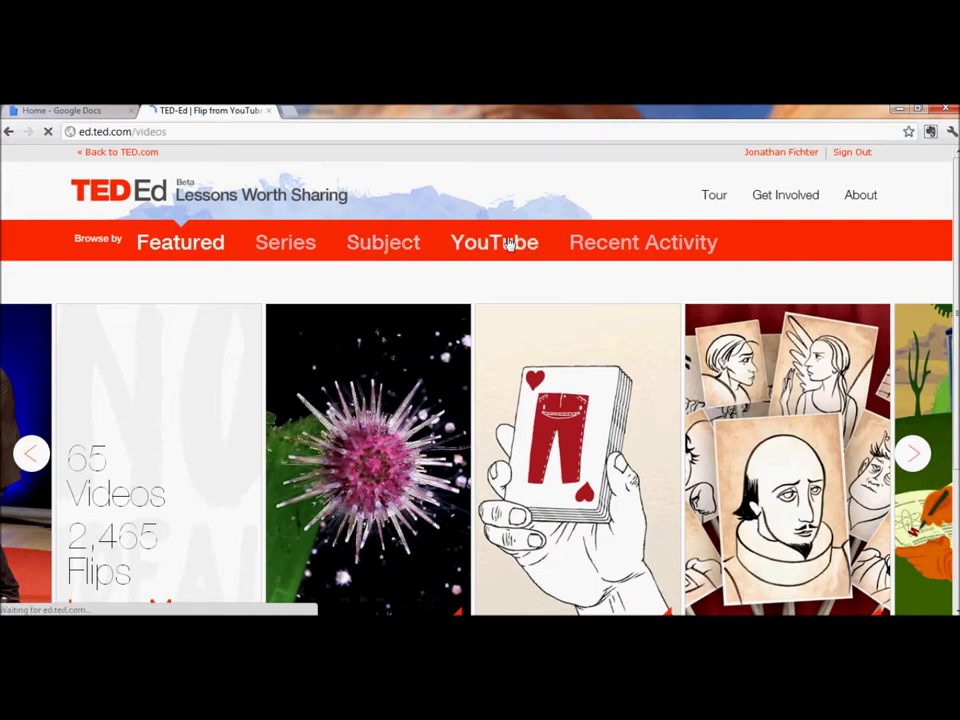
click(439, 368)
text(rap)
key(BackSpace)
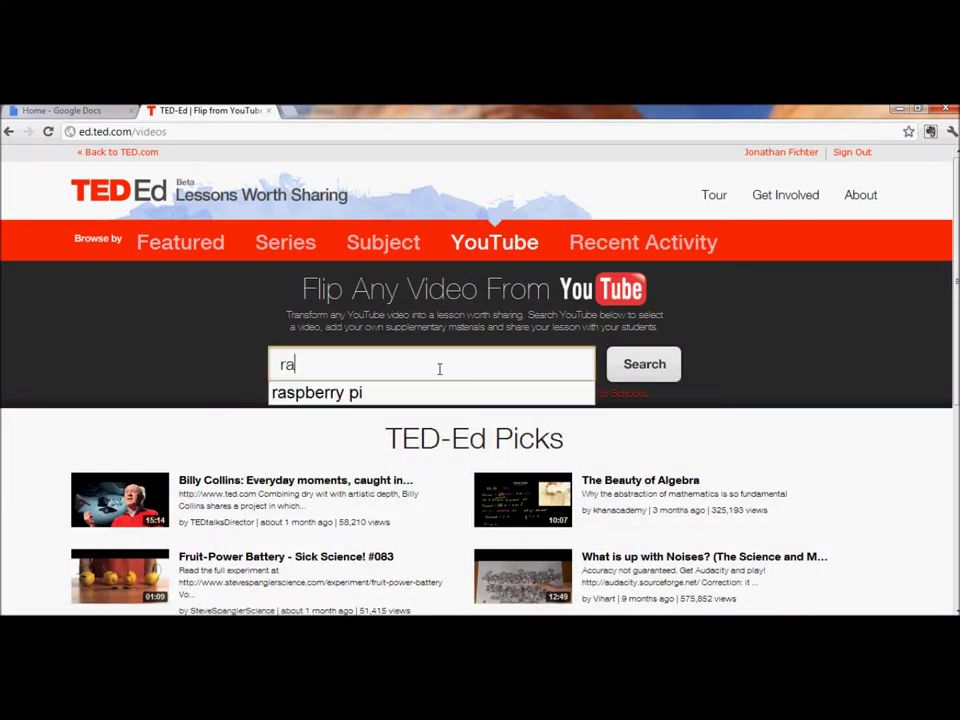
click(392, 394)
click(638, 378)
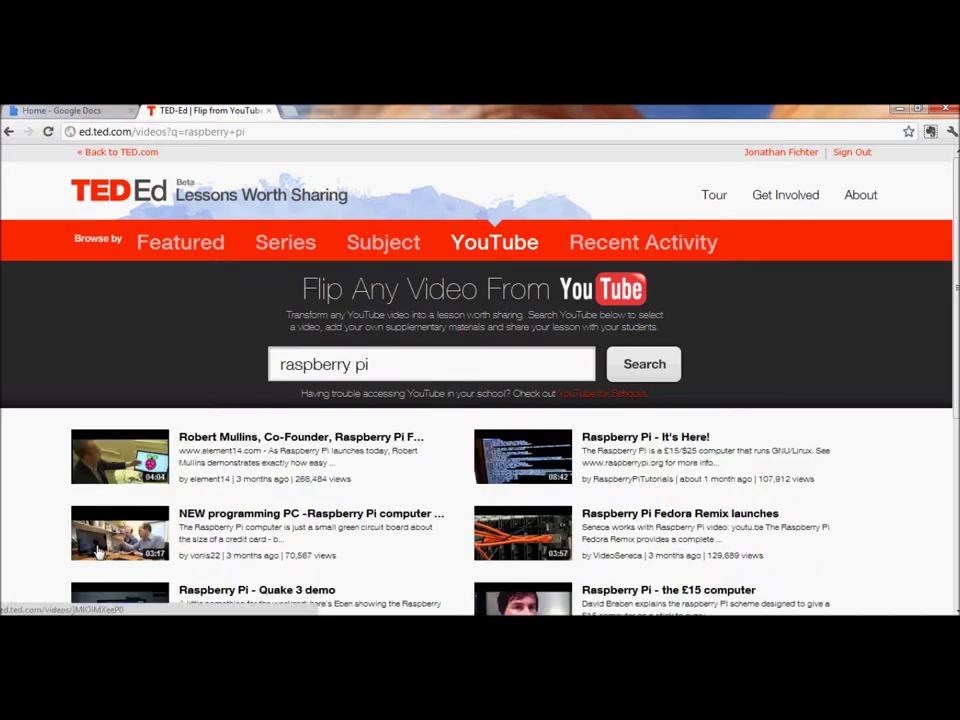
Step: Preview the 'NEW programming PC -Raspberry Pi computer in action' video, playing then pausing it
click(100, 551)
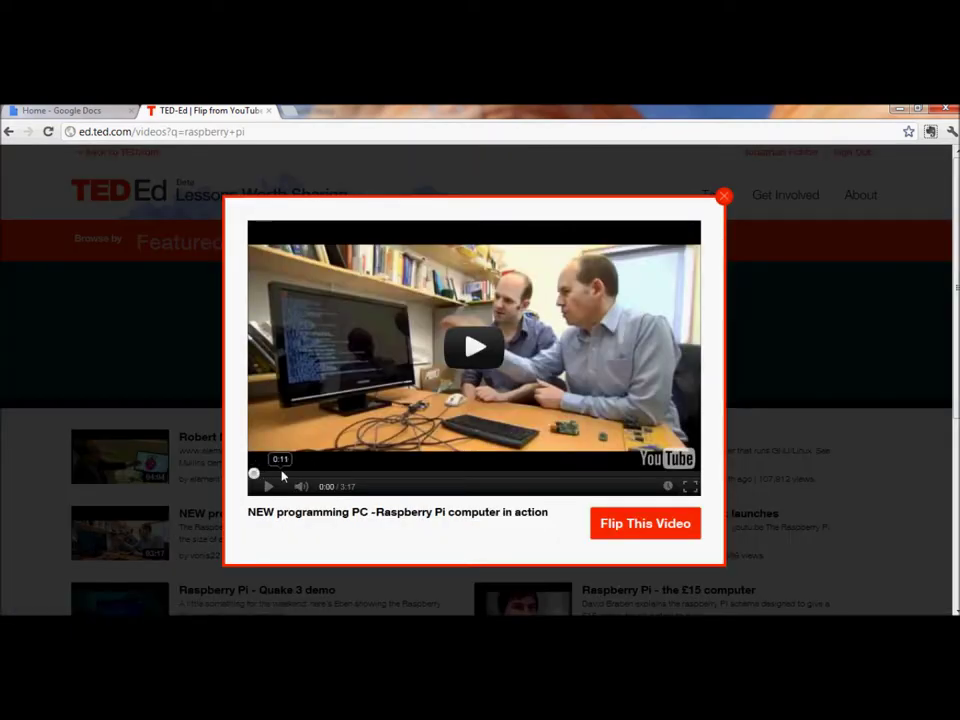
click(268, 487)
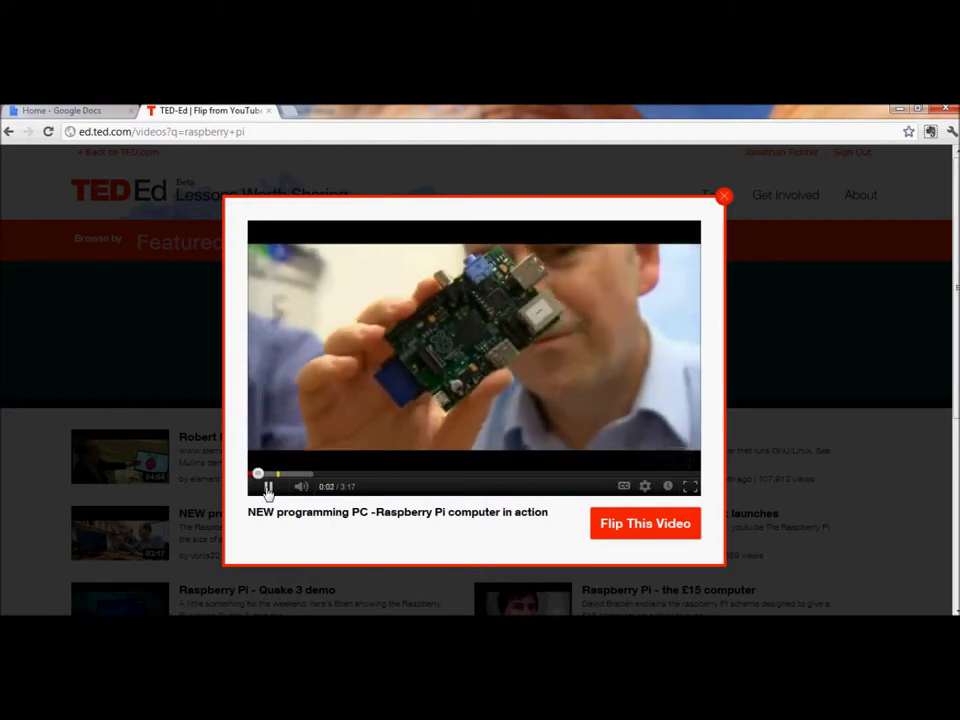
click(268, 487)
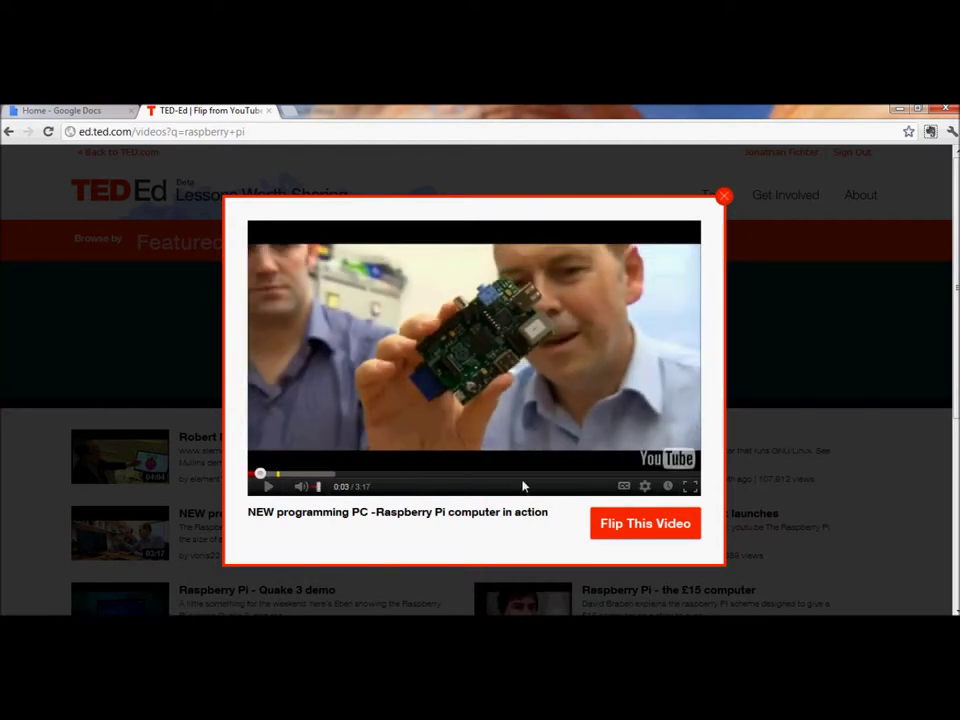
Step: Flip the 'NEW programming PC -Raspberry Pi computer in action' video into a lesson draft and review its sections
click(640, 524)
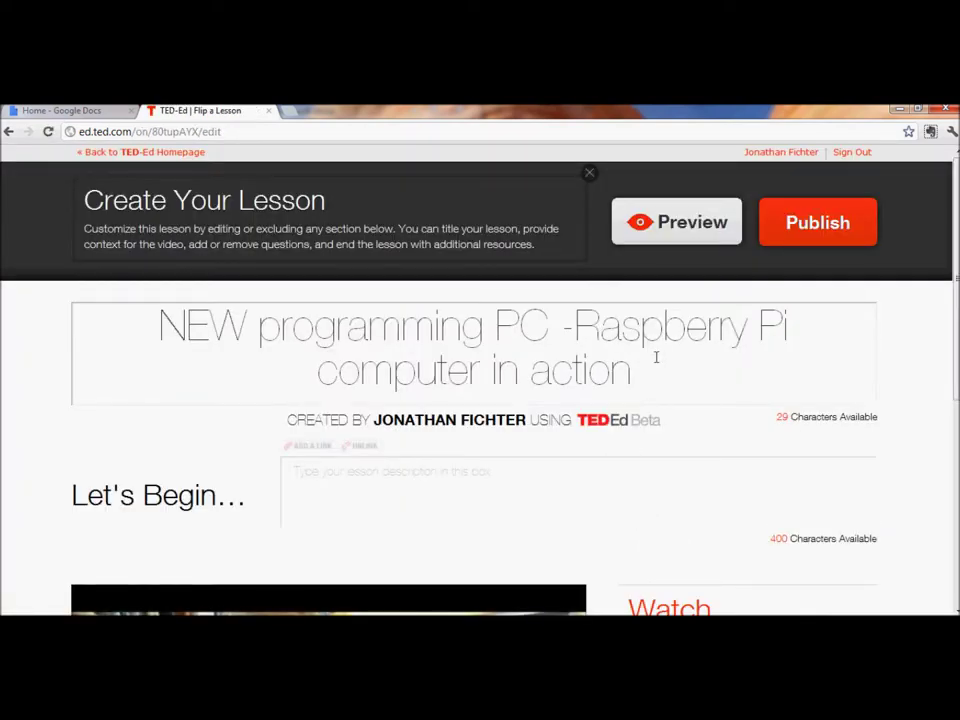
click(690, 380)
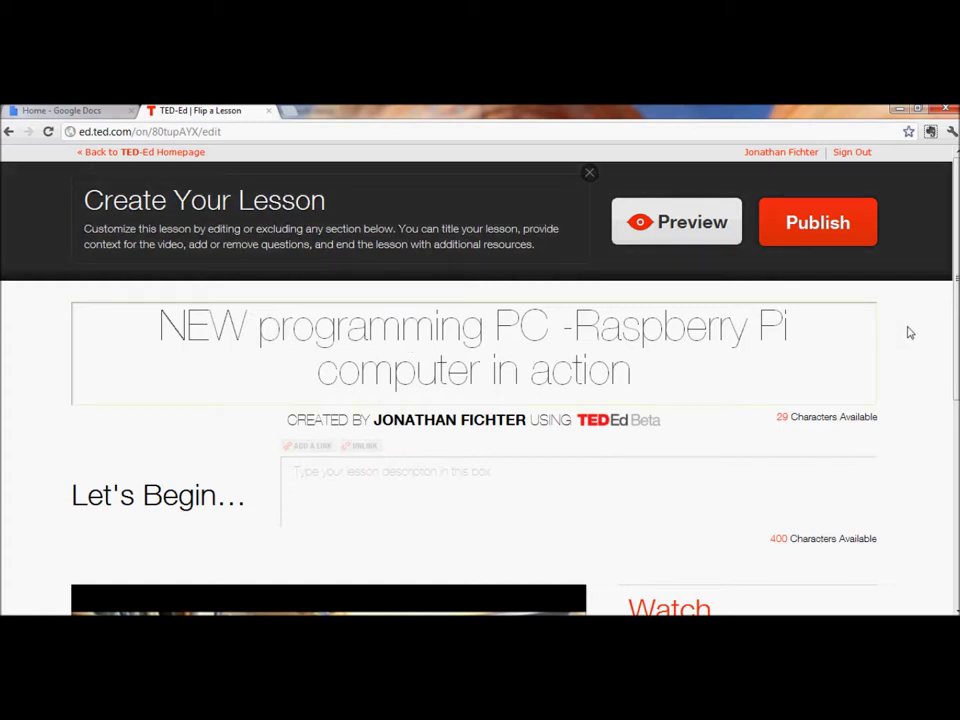
scroll(955, 390, down, 2)
scroll(955, 390, down, 1)
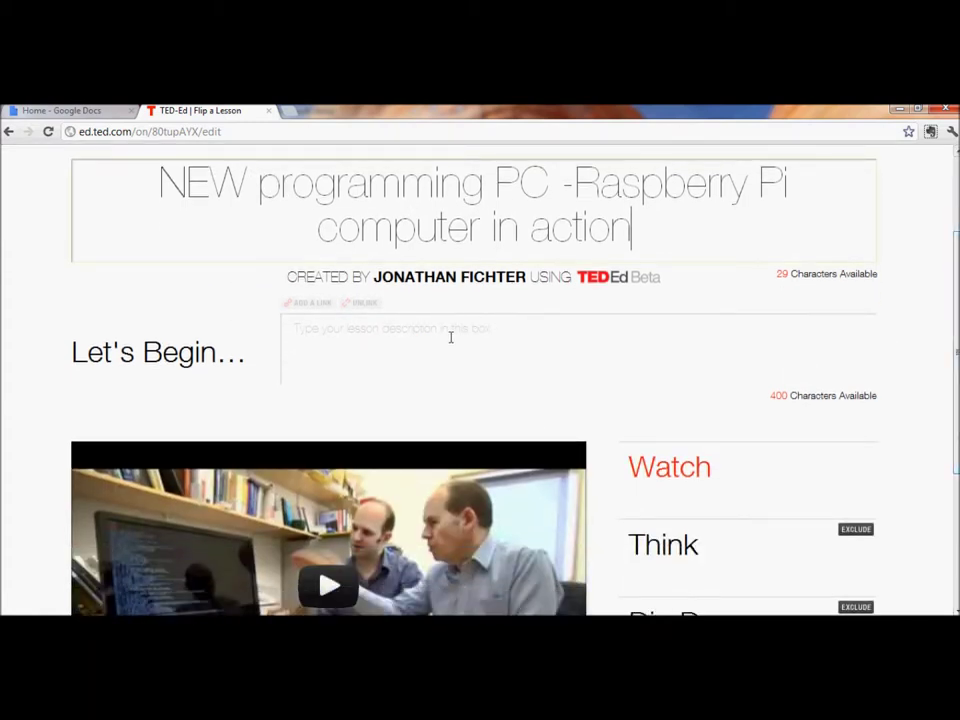
scroll(857, 310, down, 3)
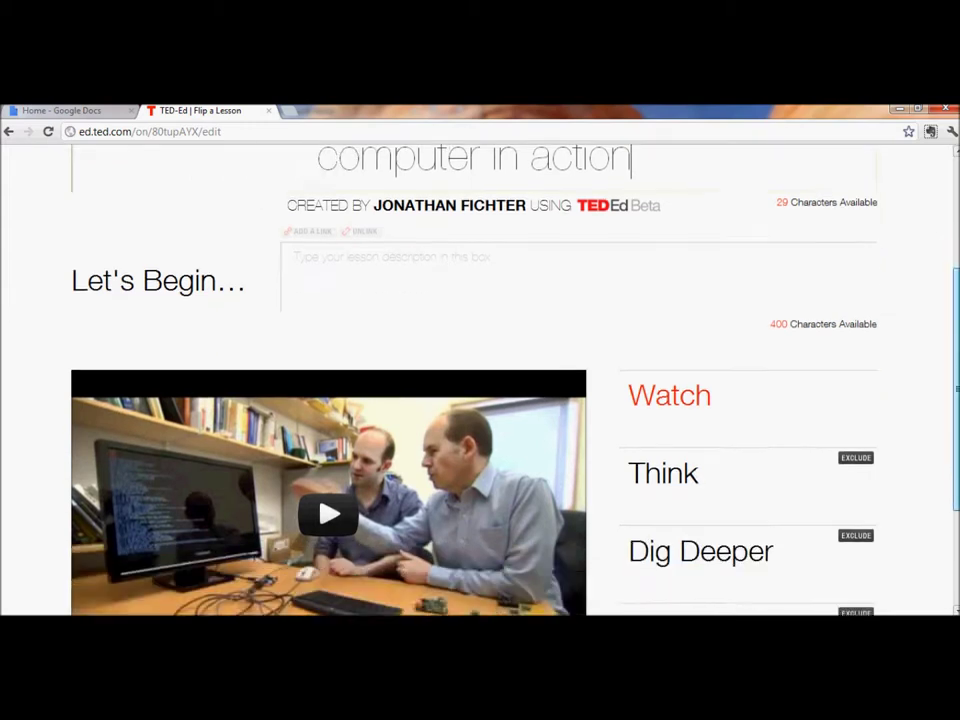
scroll(662, 274, down, 1)
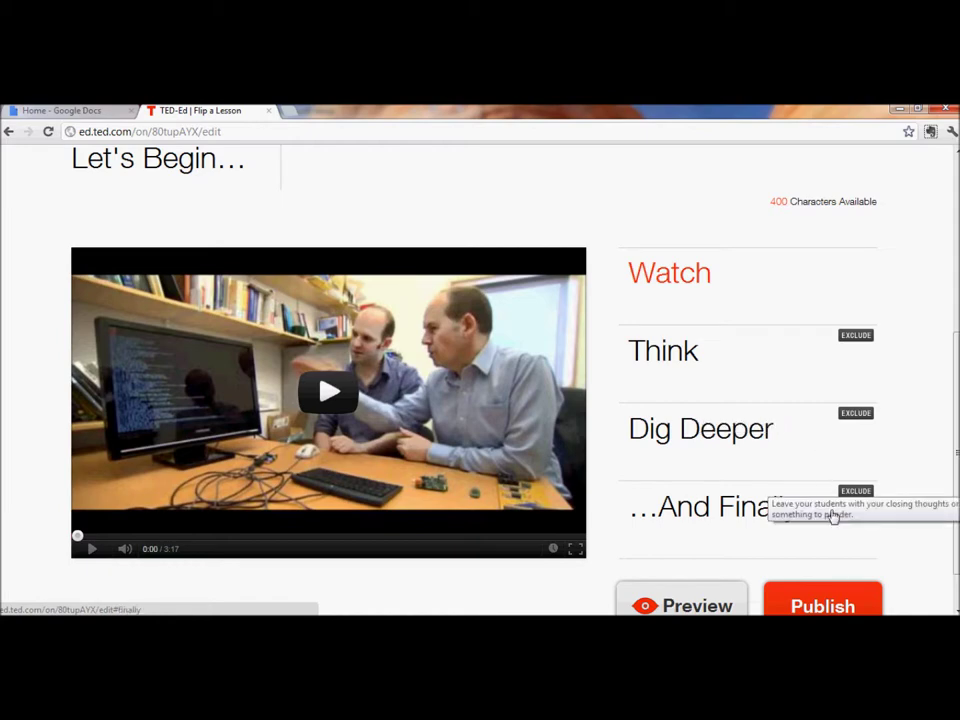
scroll(798, 336, up, 3)
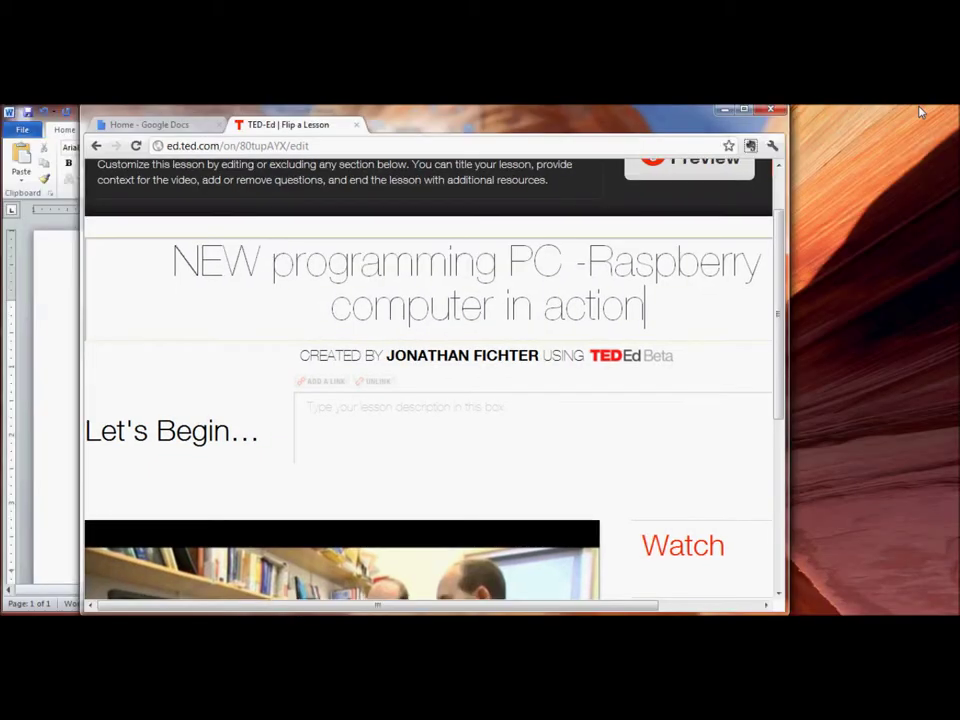
Step: Snap the browser to the right half and paste the two Description lines into the lesson description
double_click(650, 112)
drag(650, 133, 958, 130)
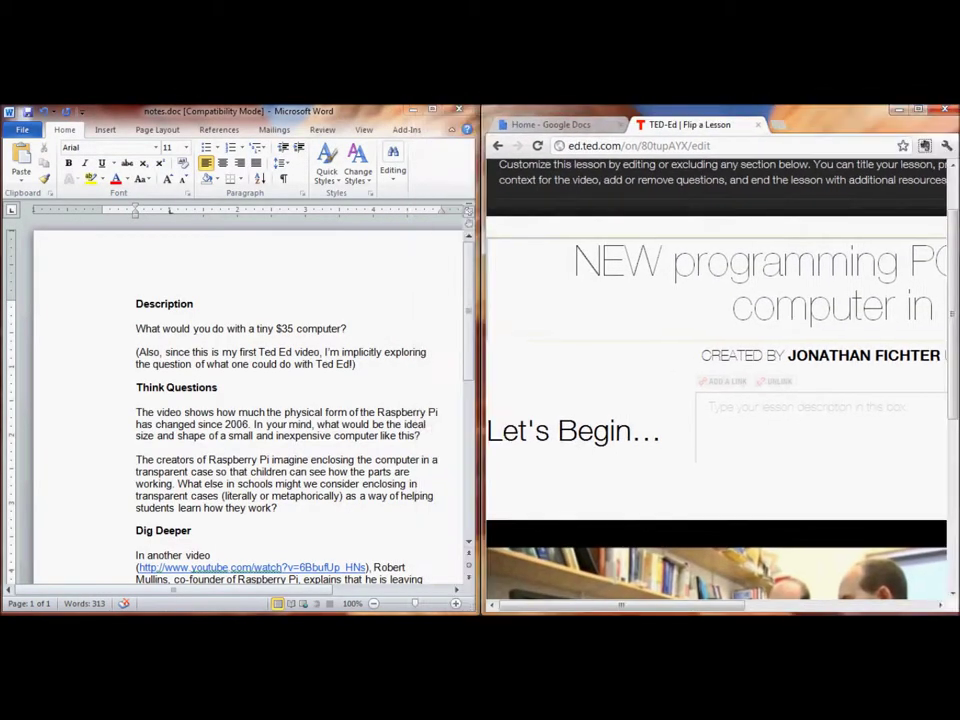
drag(122, 330, 360, 364)
key(ctrl+c)
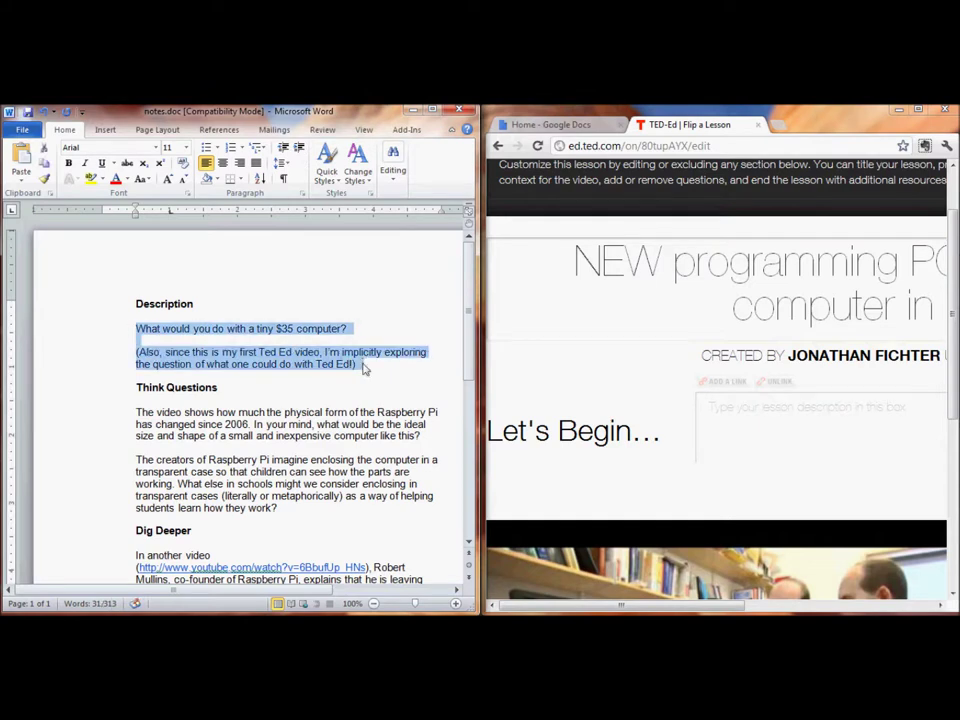
click(765, 429)
key(ctrl+v)
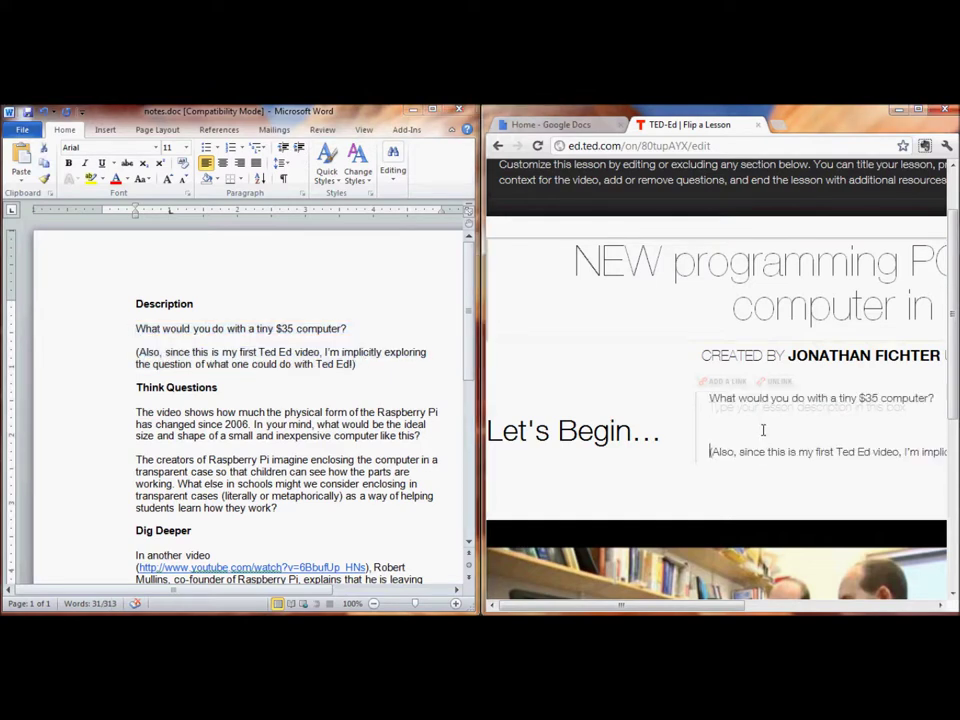
scroll(845, 575, right, 5)
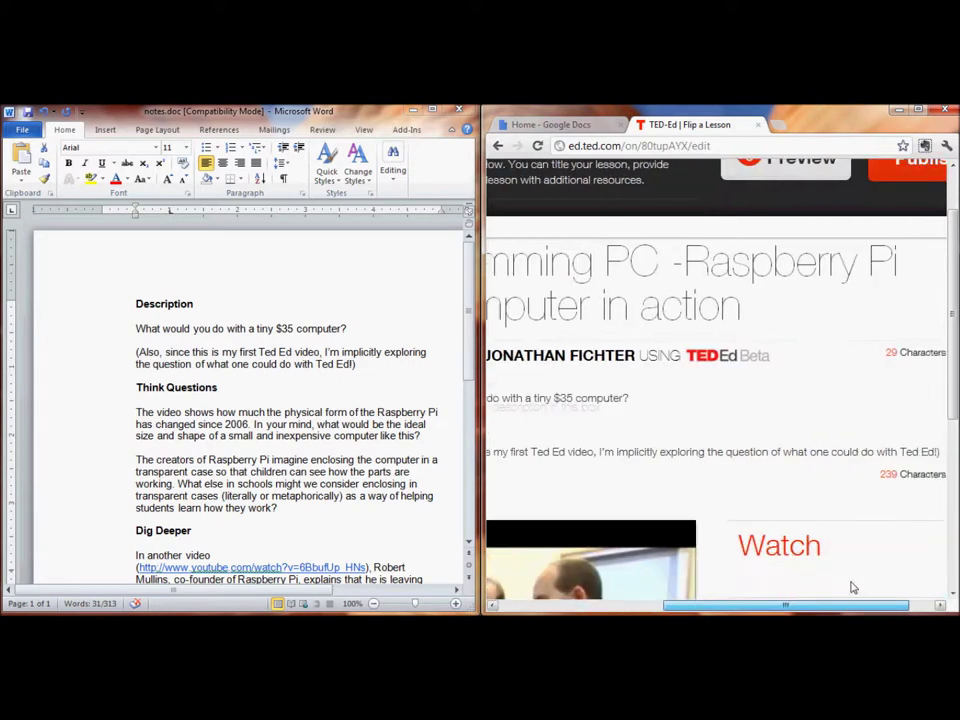
scroll(838, 553, down, 3)
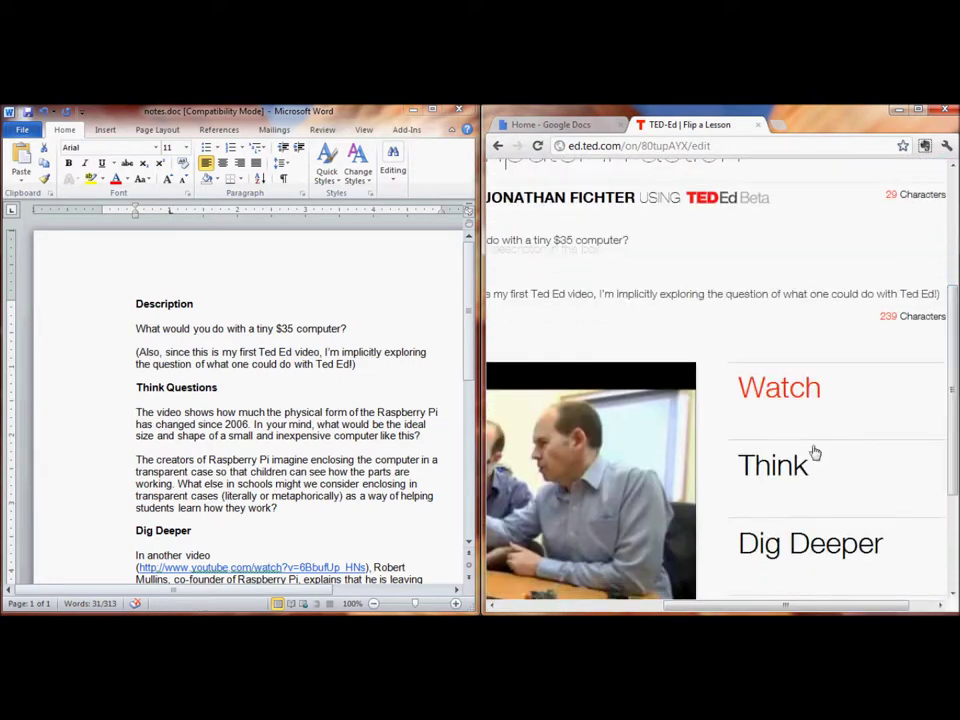
Step: Open the Think section and begin a custom question
click(776, 490)
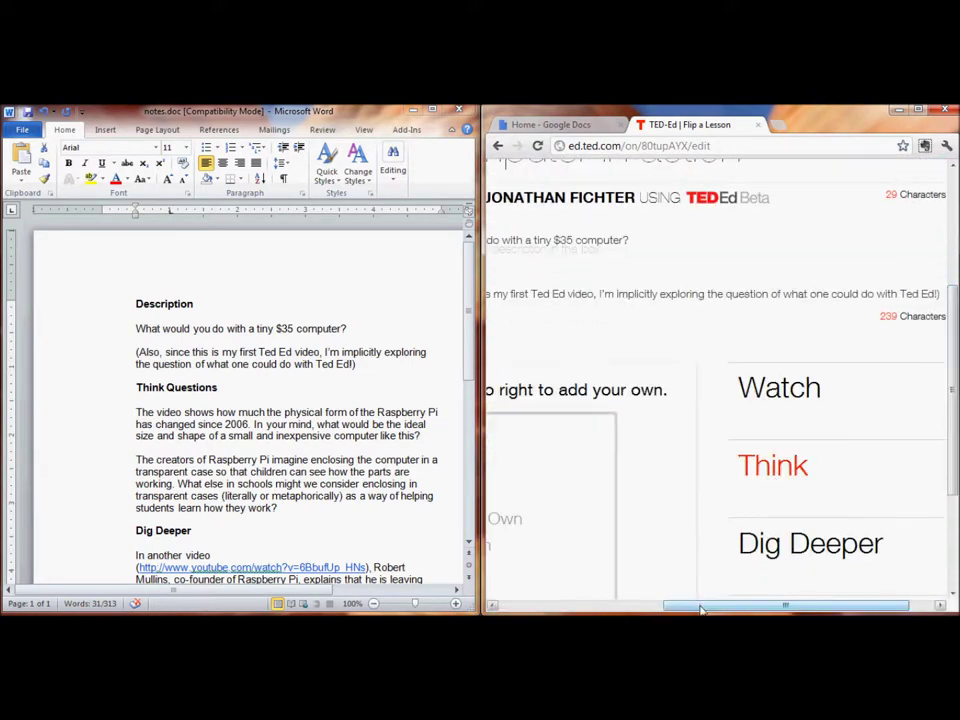
drag(638, 606, 526, 606)
click(762, 489)
Step: Add the first Think Questions paragraph, on the Pi's ideal size, as a custom question
drag(136, 328, 356, 364)
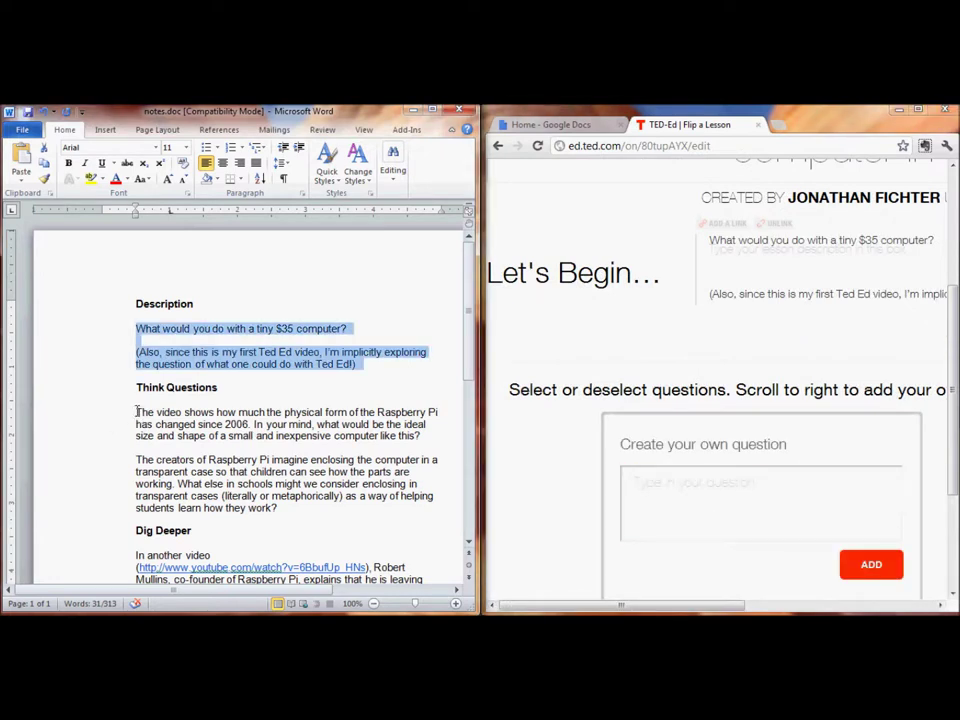
click(136, 412)
drag(133, 412, 425, 445)
key(ctrl+c)
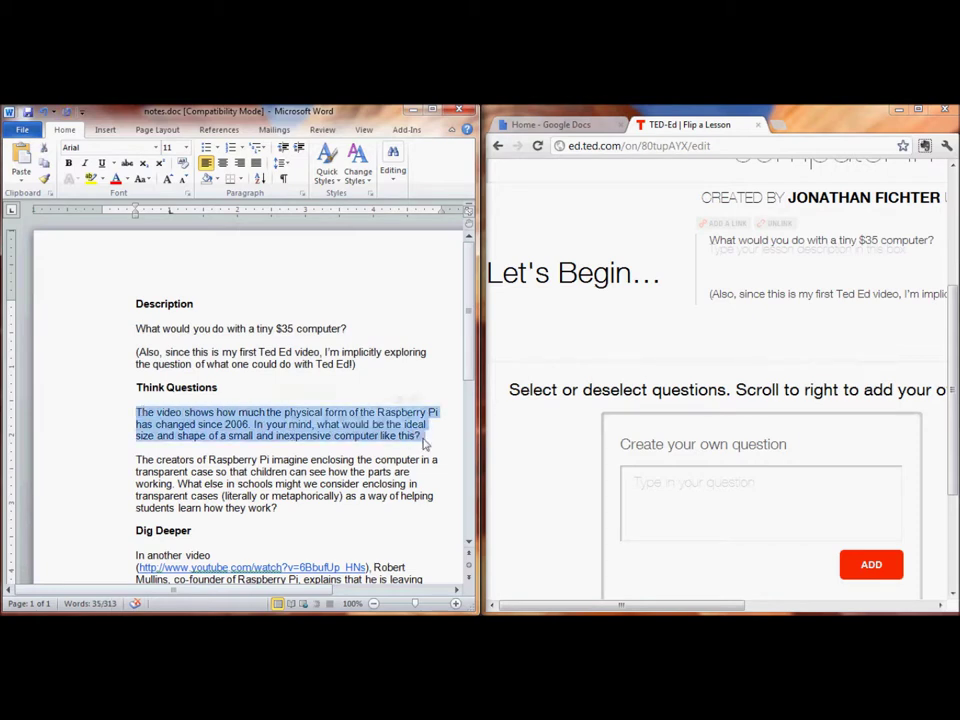
click(729, 514)
key(ctrl+v)
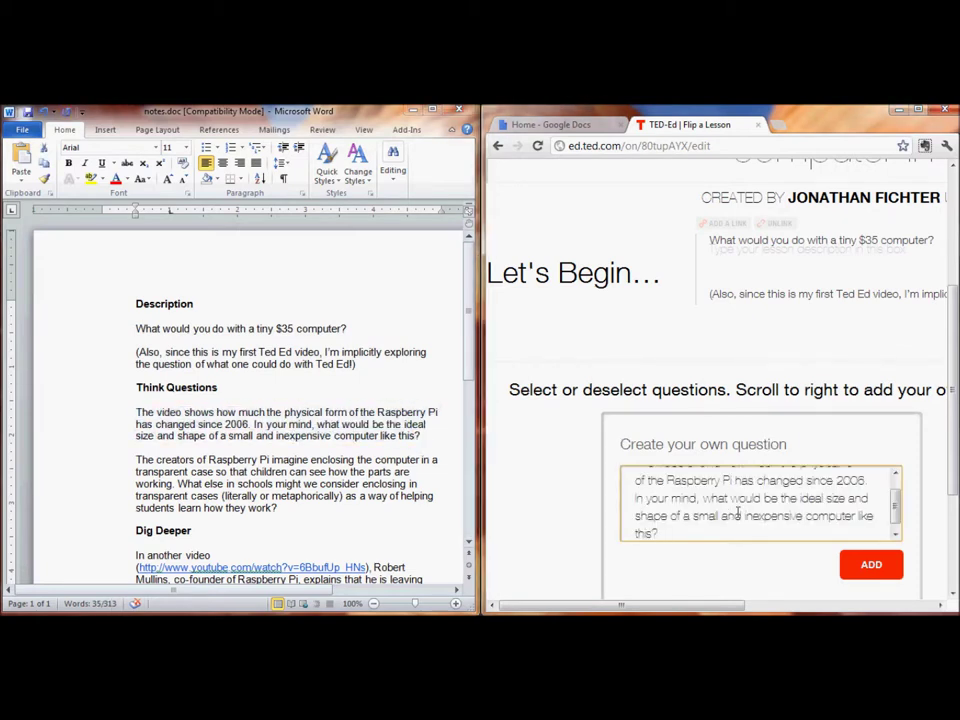
click(868, 575)
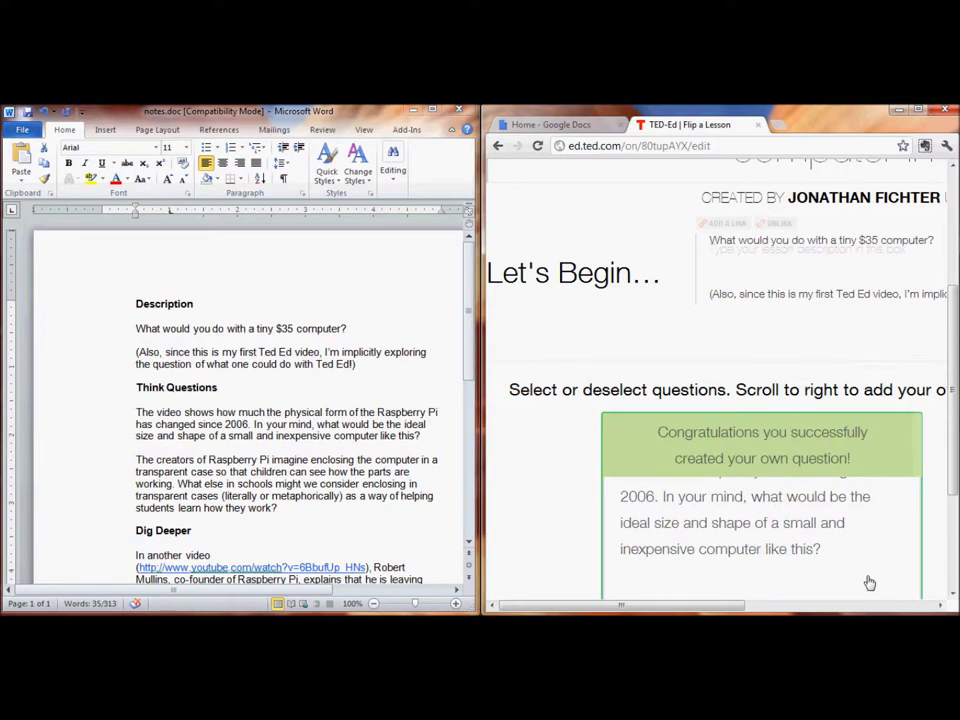
scroll(860, 550, down, 1)
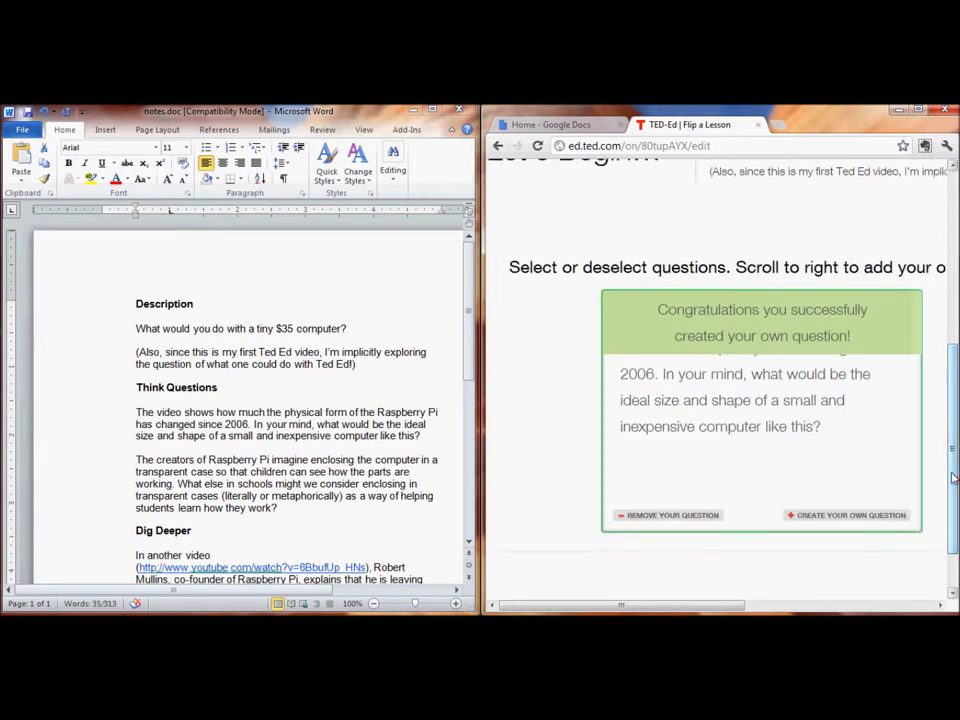
Step: Add the transparent-case question from the notes as another custom Think question
click(847, 516)
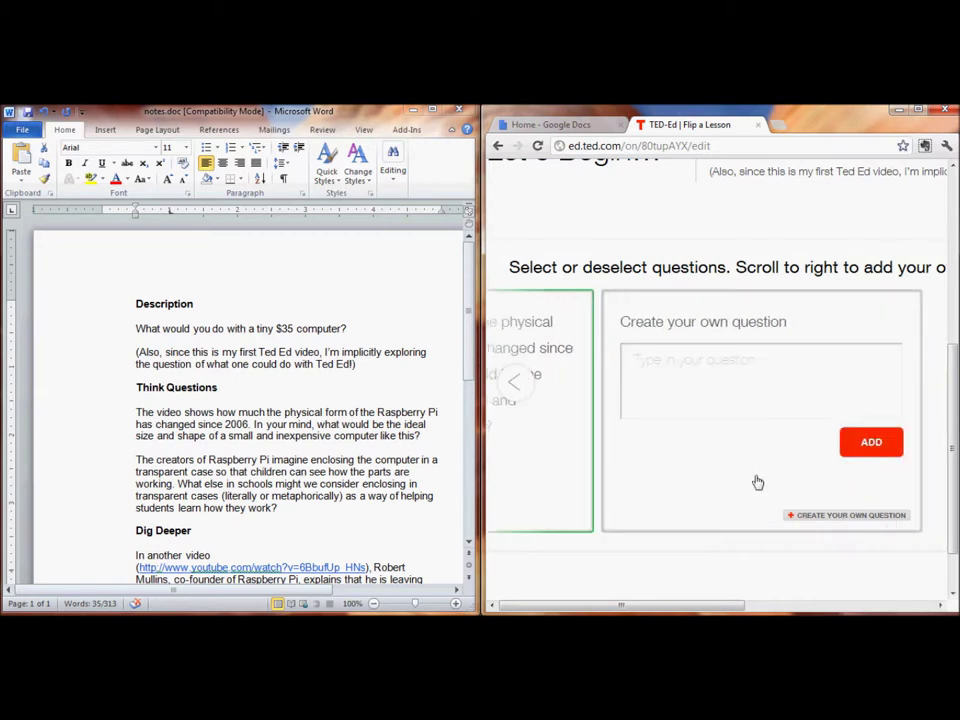
drag(136, 412, 276, 514)
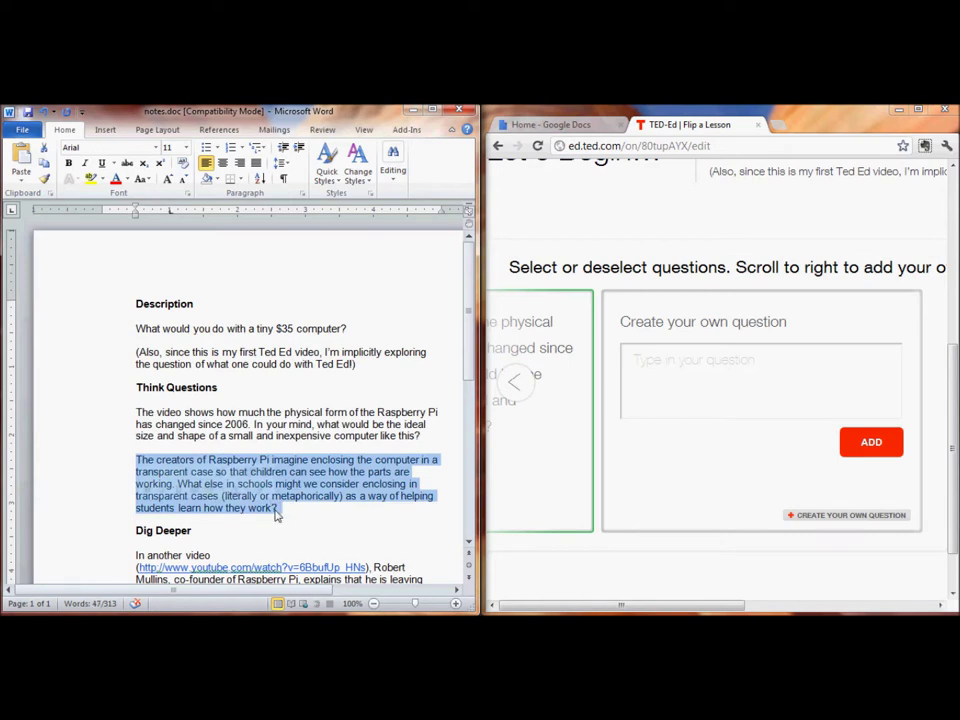
key(ctrl+c)
click(686, 386)
key(ctrl+v)
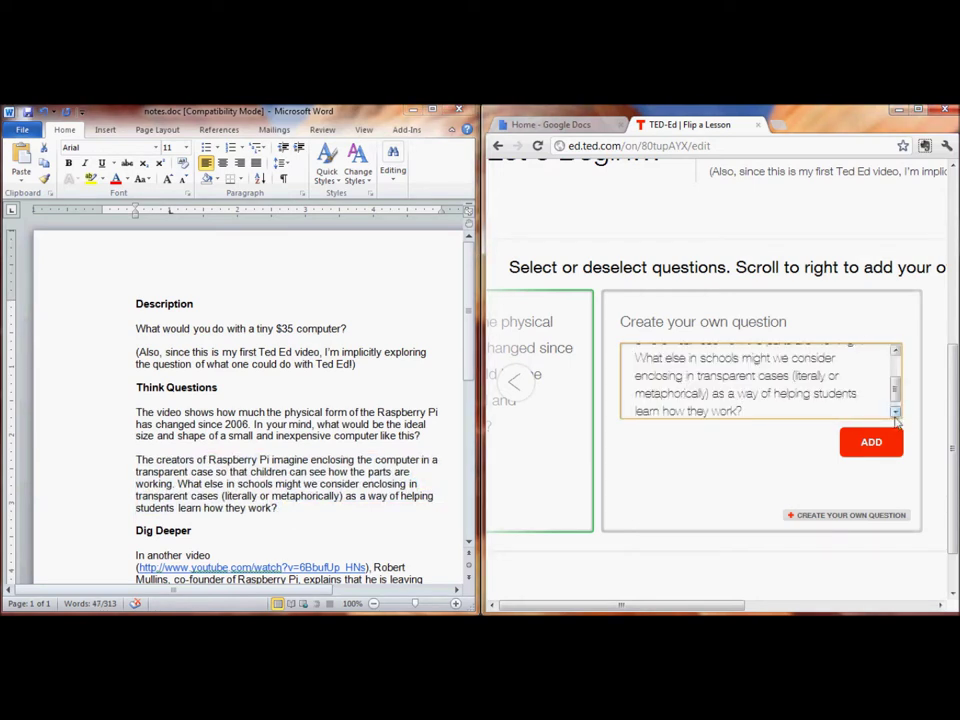
scroll(760, 385, up, 3)
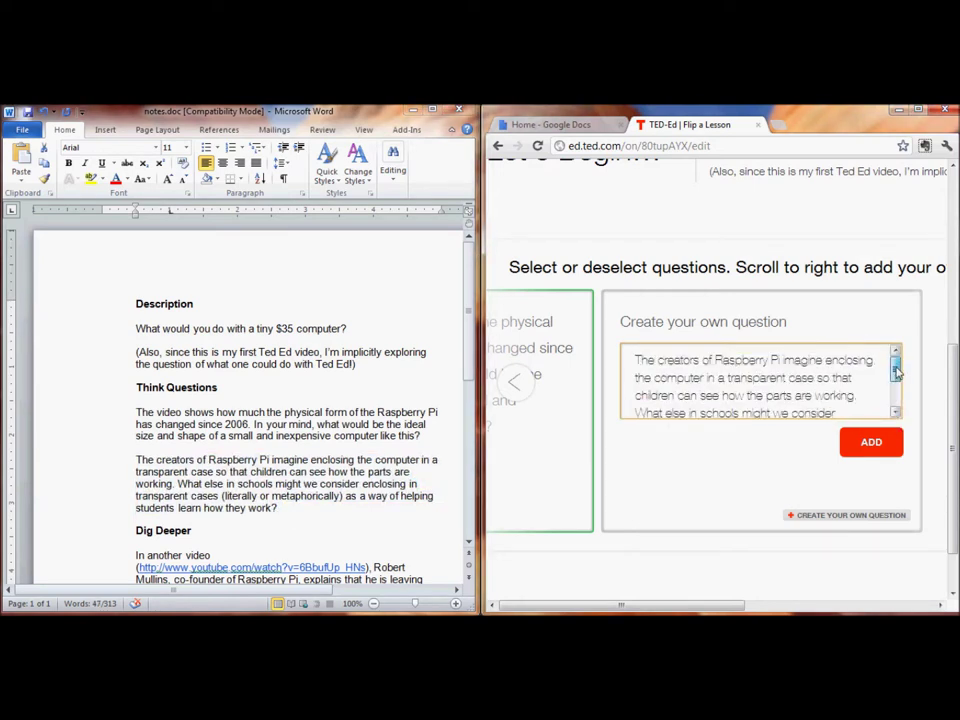
click(878, 451)
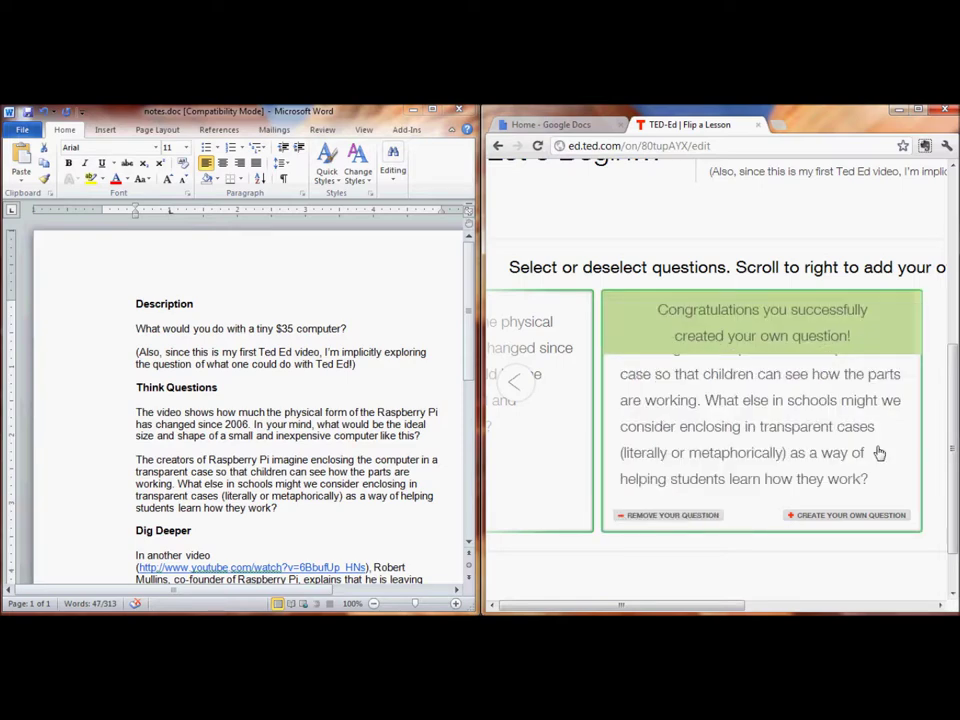
Step: Copy the 'In another video…' ports paragraph from the notes and add it as a third custom question
scroll(468, 393, down, 4)
drag(468, 393, 467, 410)
click(231, 486)
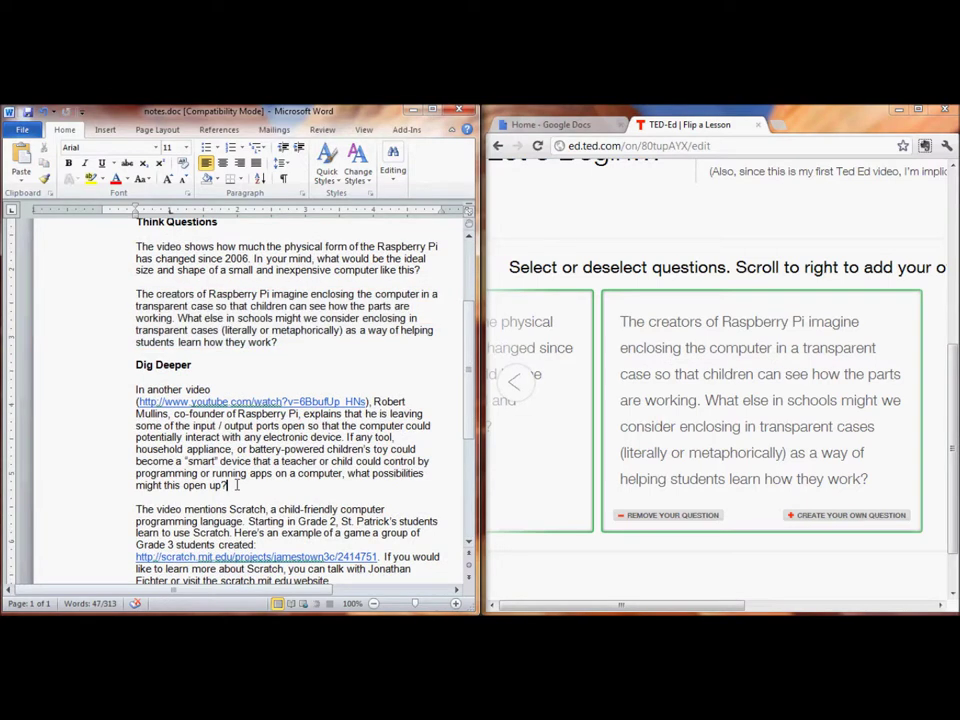
key(shift+Up)
drag(231, 486, 129, 392)
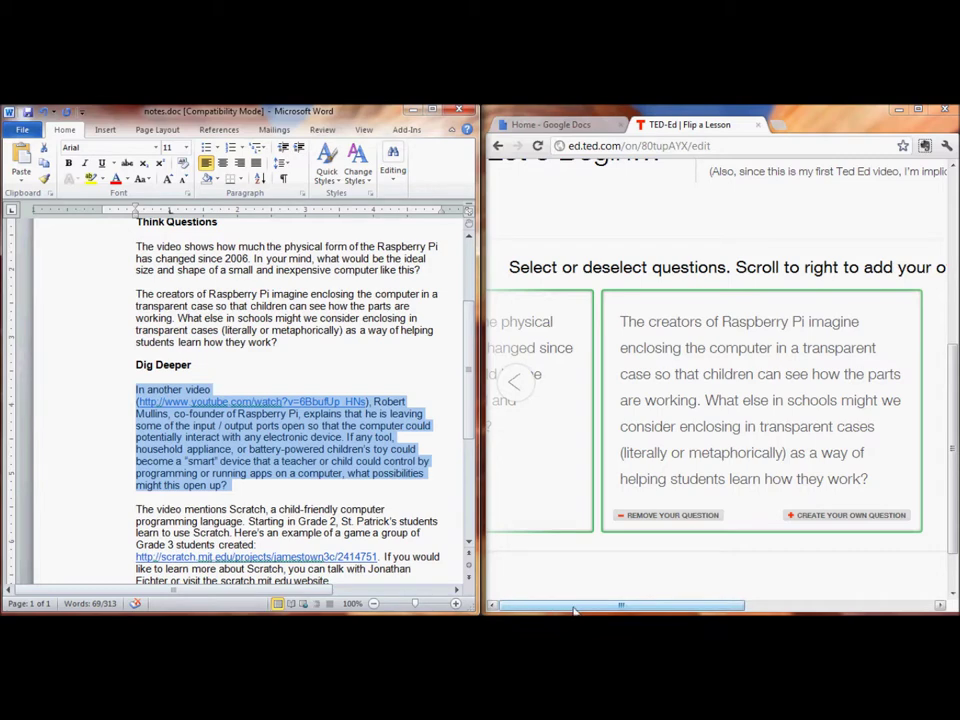
click(838, 517)
click(739, 386)
key(ctrl+v)
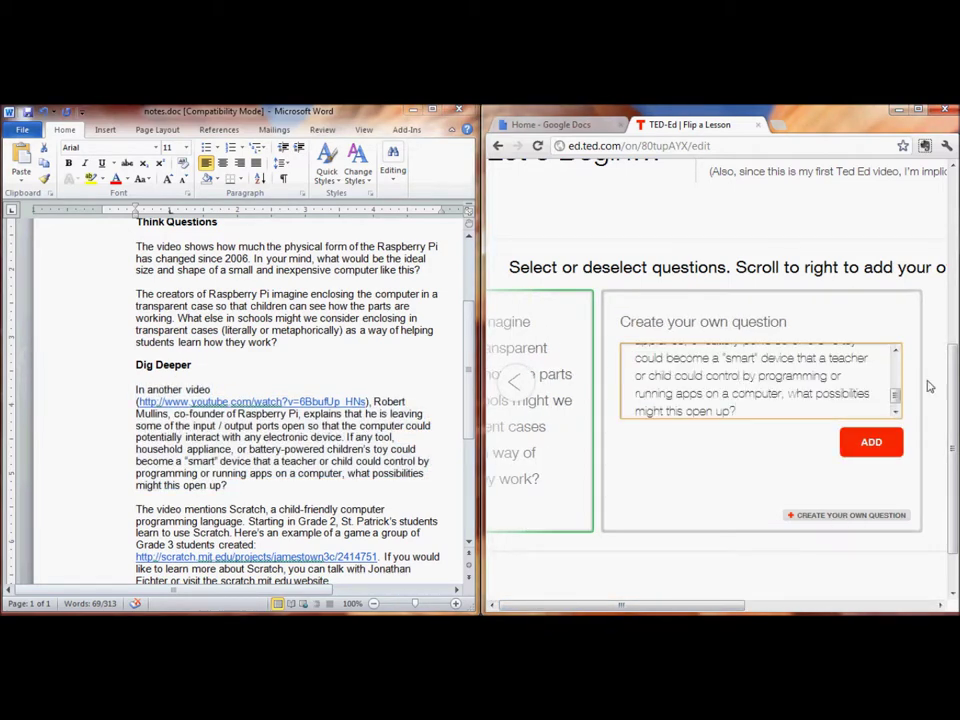
drag(897, 397, 895, 363)
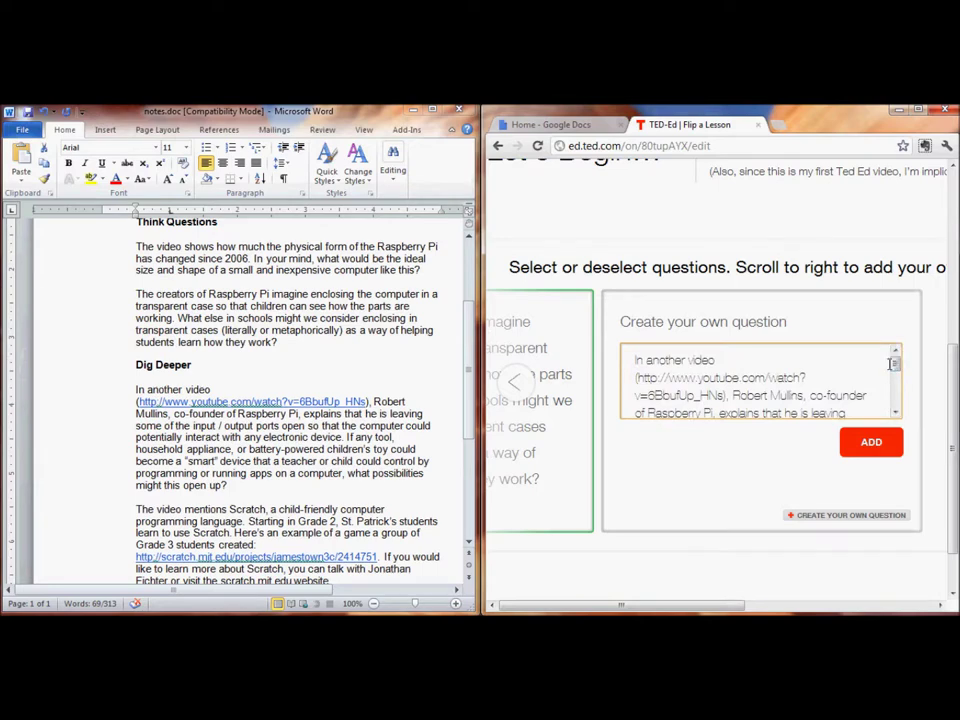
click(868, 445)
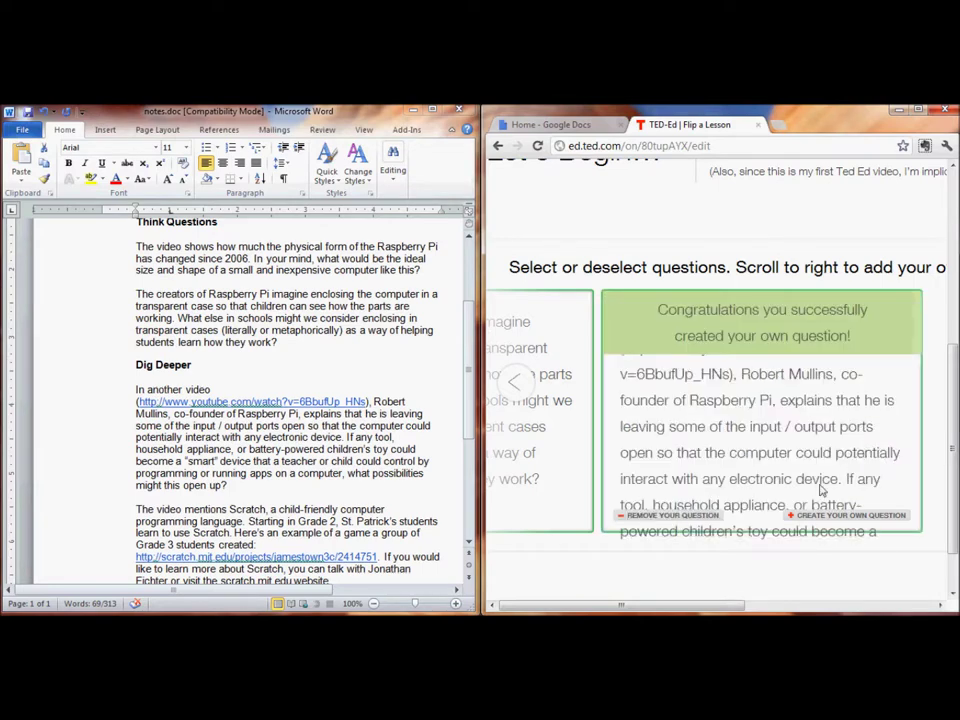
drag(704, 605, 830, 605)
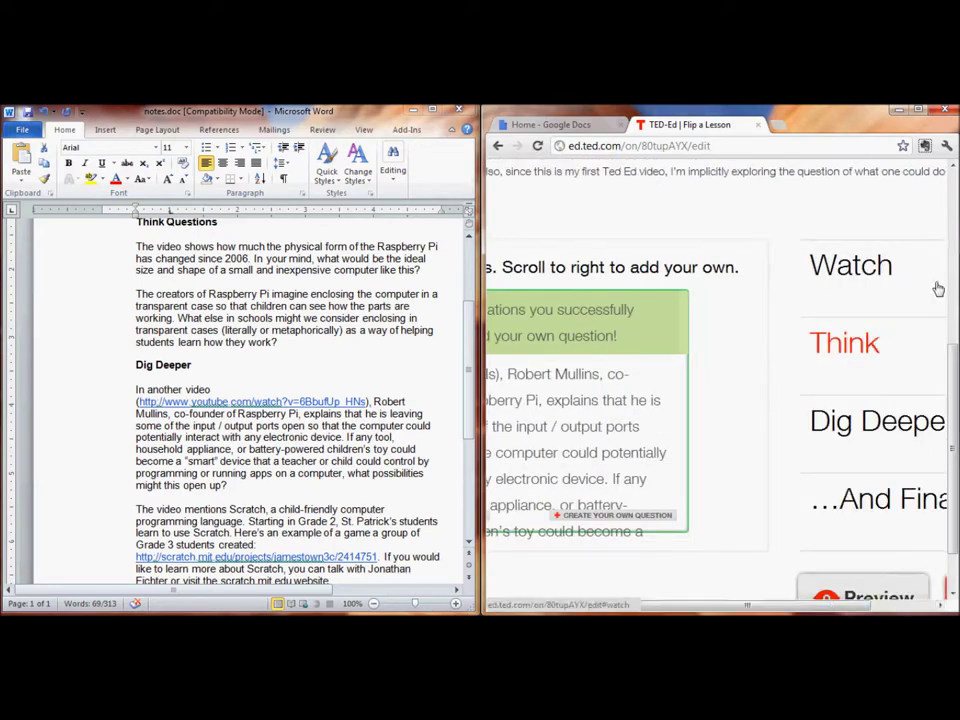
Step: Paste the Scratch, Arduino and flipped-instruction paragraphs from the notes into the Dig Deeper resources box
click(876, 427)
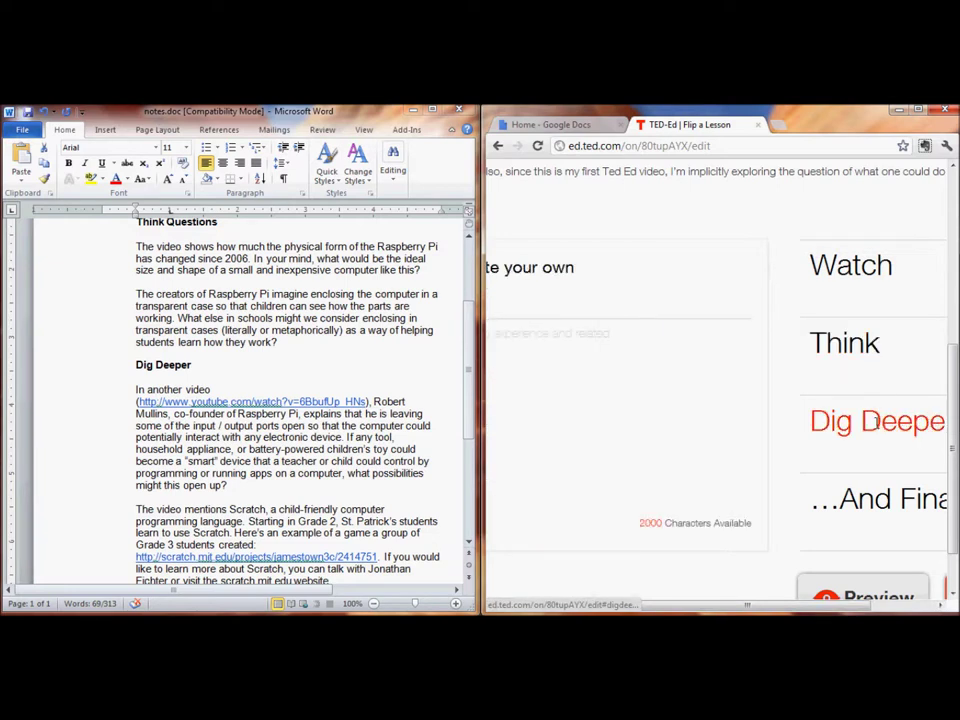
drag(744, 607, 600, 609)
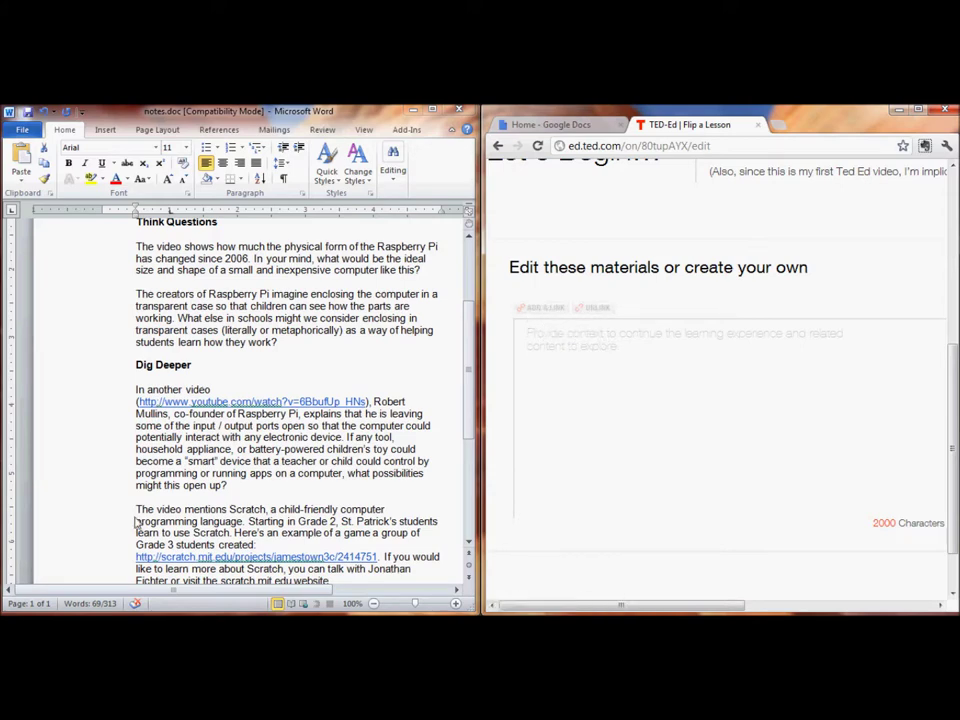
scroll(465, 430, down, 3)
scroll(463, 440, down, 3)
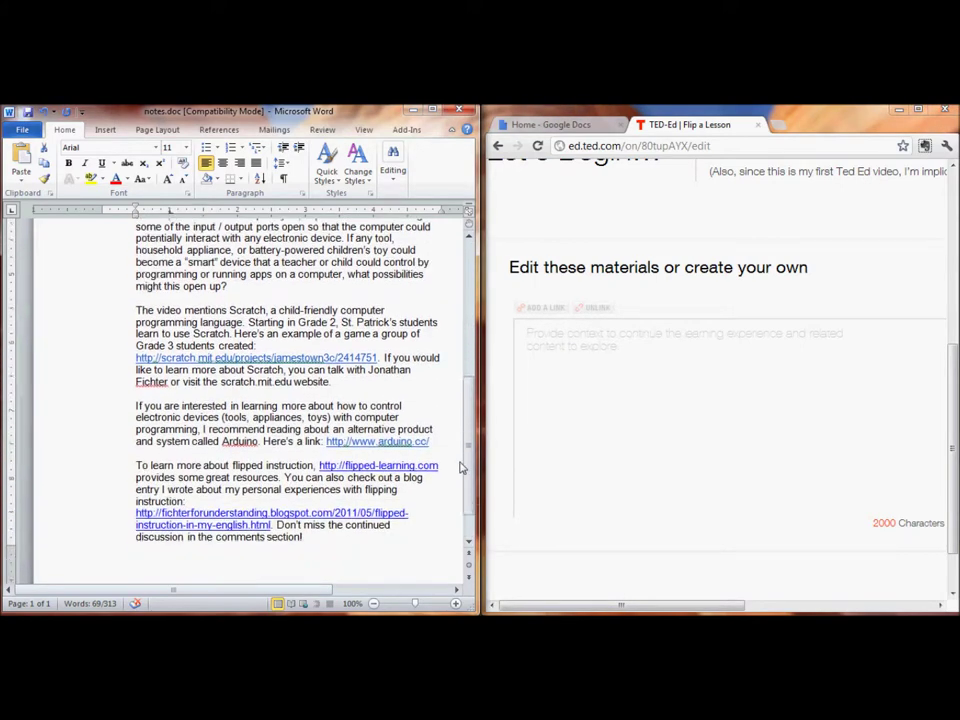
click(130, 278)
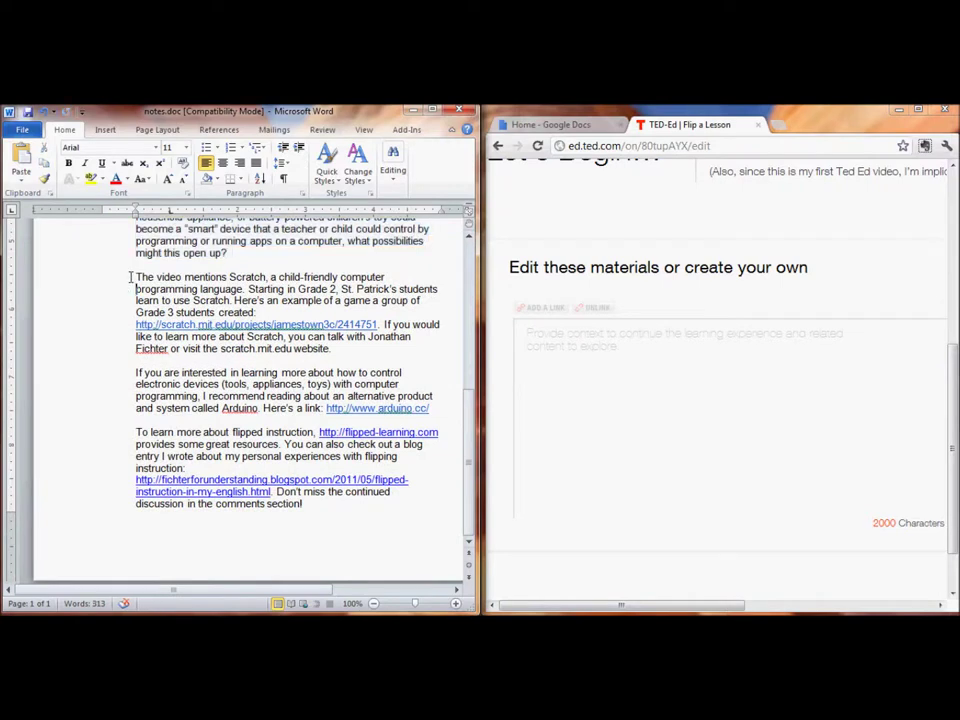
drag(131, 276, 253, 442)
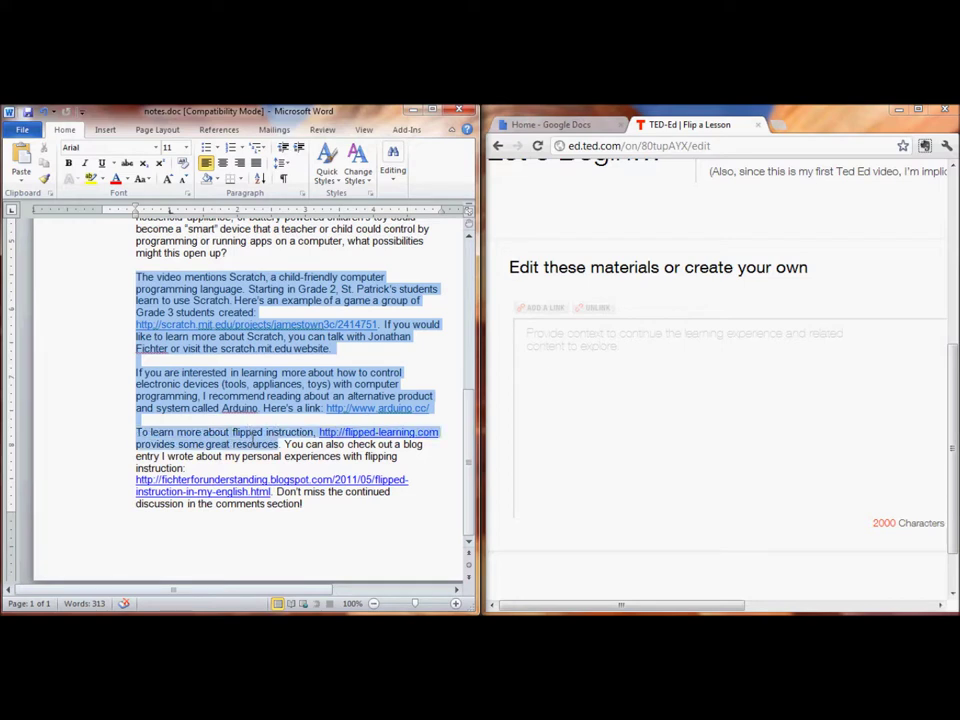
drag(255, 444, 307, 504)
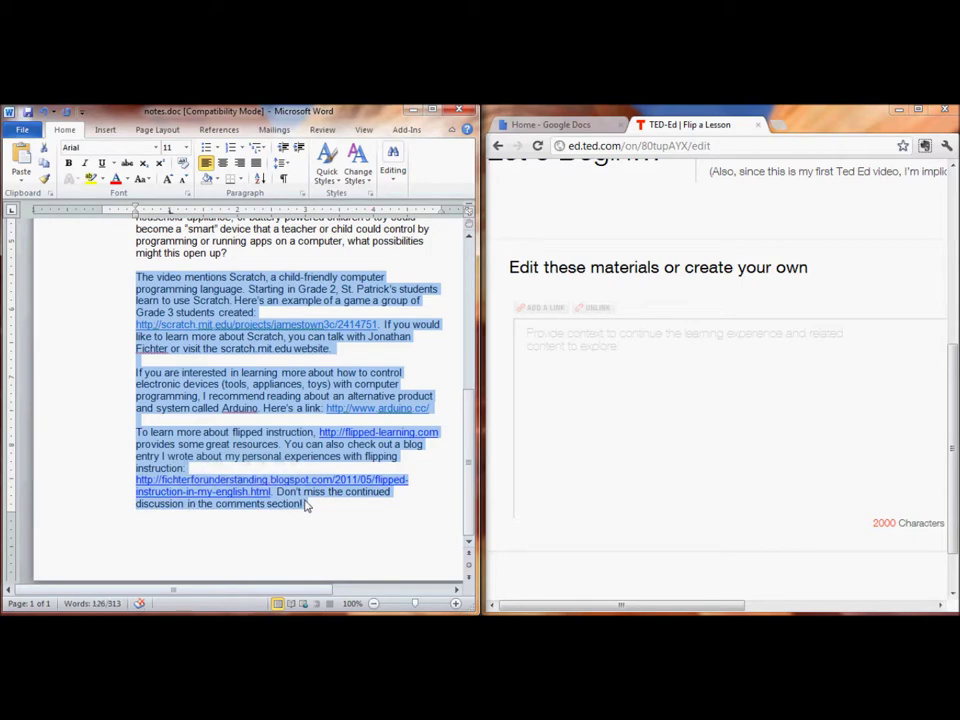
click(599, 366)
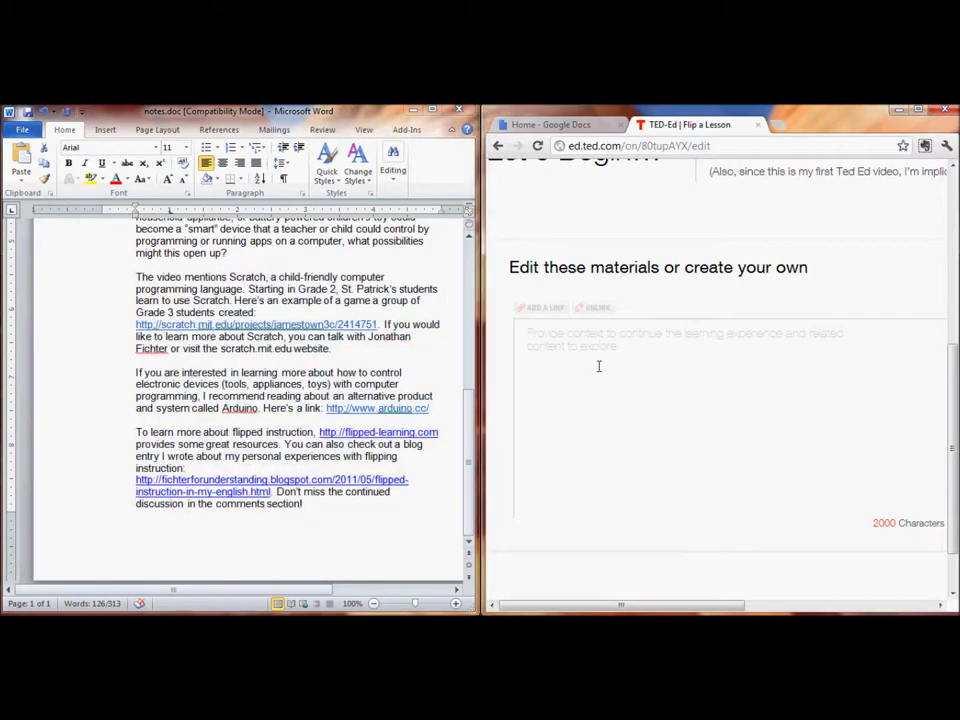
text(If you are interested in learning more about how to control electronic devices (tools, appliances, toys) with computer programming, I recommend reading about an alternative product and system called Arduino. Here's a link: http://www.arduino.cc/  To learn more about flipped instruction, http://flipped-learning.com provides some great resources. You can also check out a blog entry I wrote about my personal experiences with flipping instruction: http://fichterforunderstanding.blogspot.com/2011/05/flipped-instruction-in-my-english.html. Don't miss the continued discussion in the comments section!)
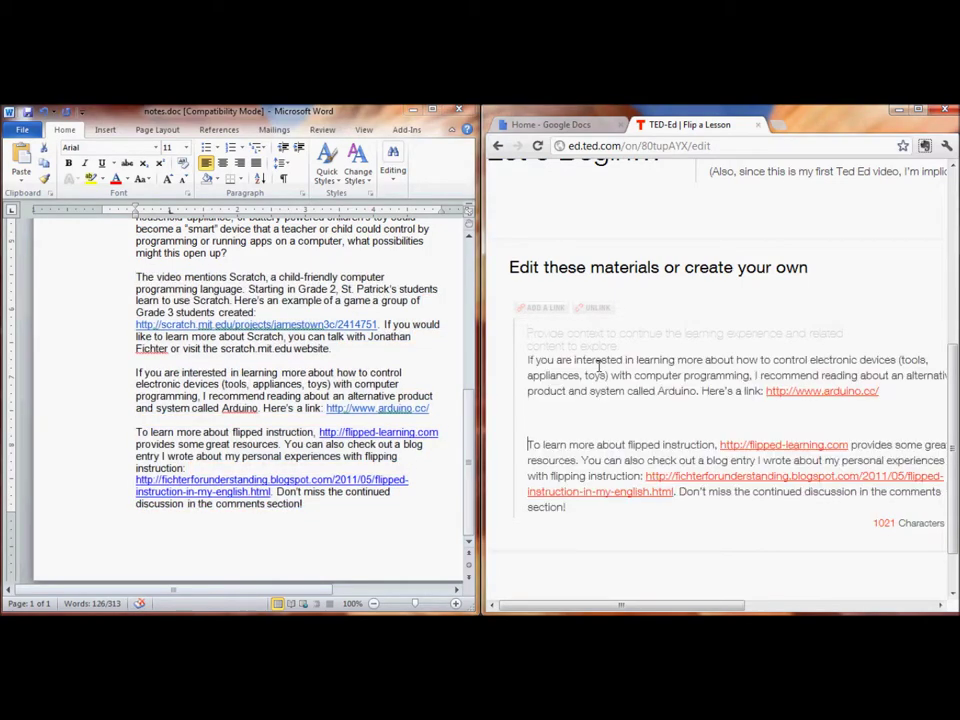
scroll(933, 236, up, 2)
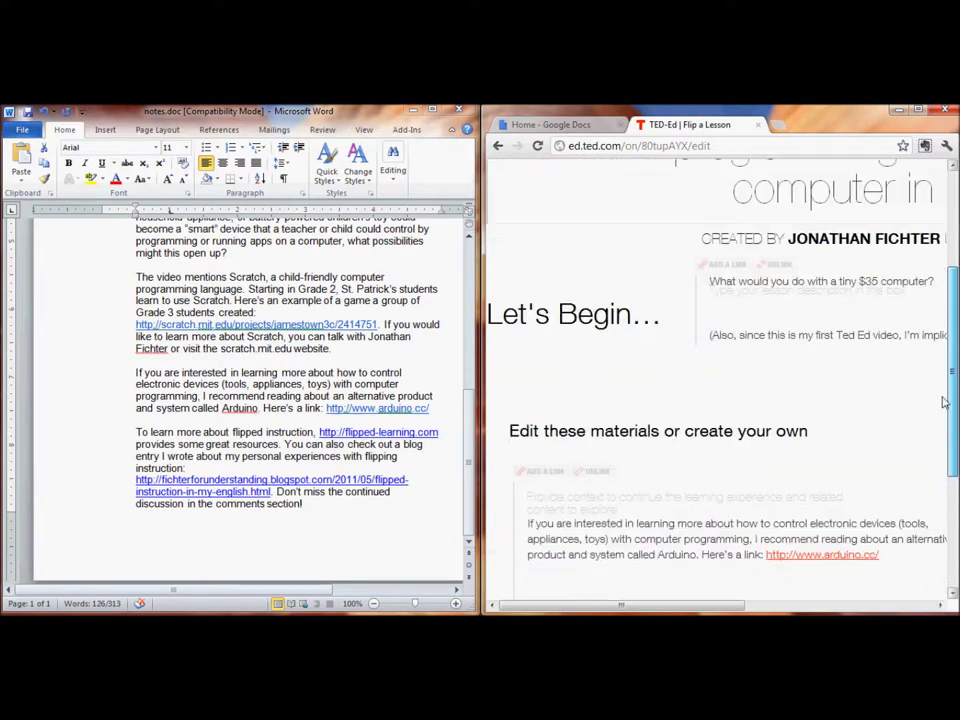
Step: Maximize the browser, exclude the …And Finally section, and begin publishing the lesson
key(super+Up)
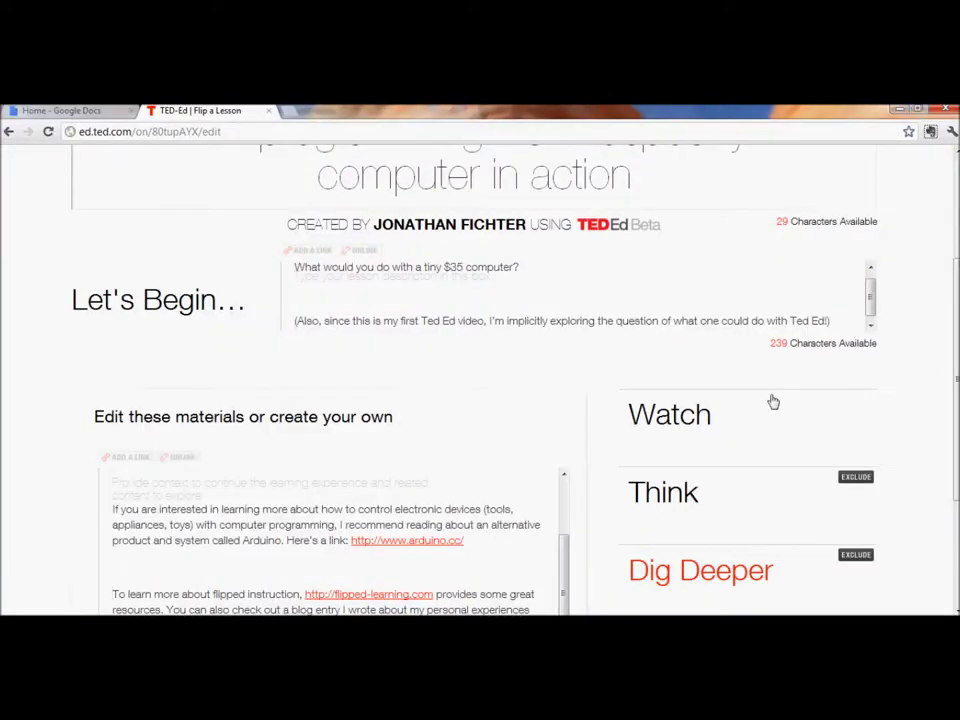
scroll(555, 591, up, 3)
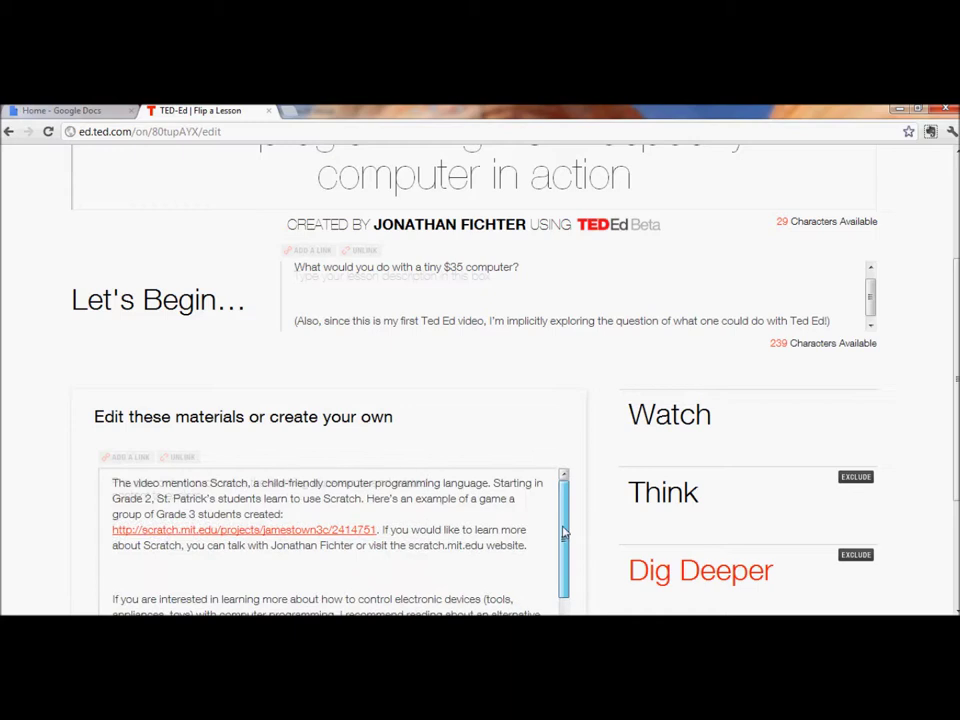
scroll(957, 348, down, 2)
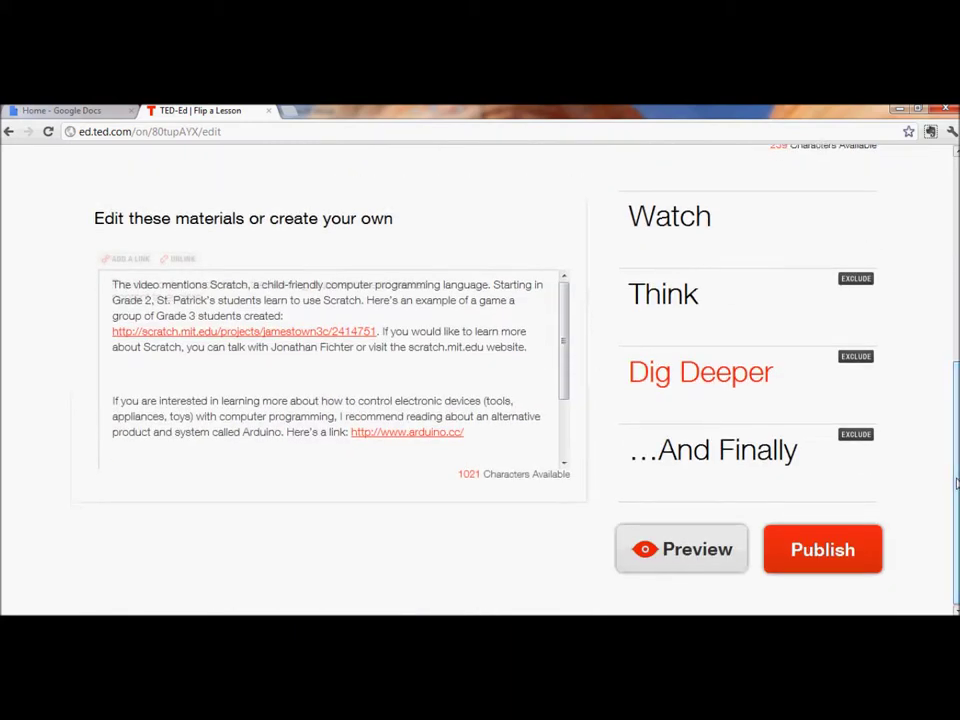
click(857, 435)
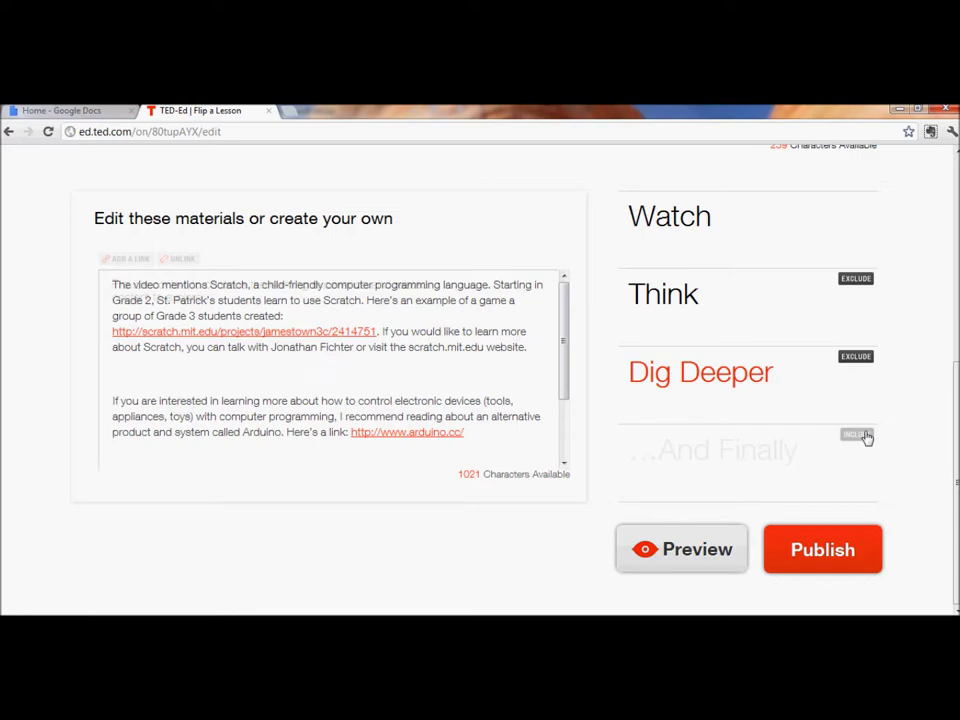
click(836, 558)
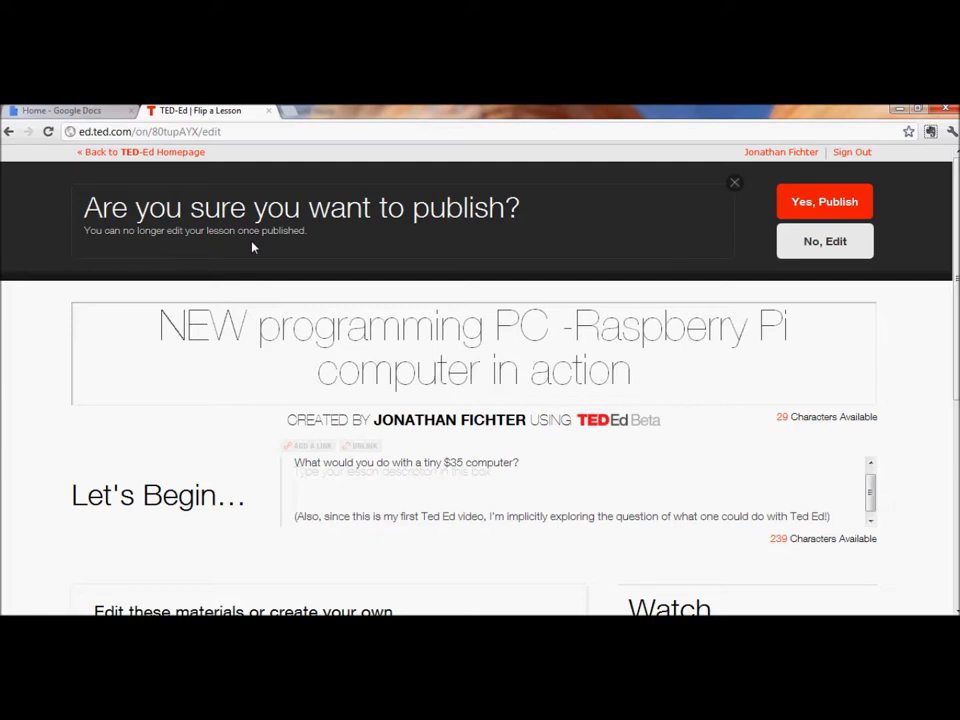
Step: Confirm publishing and open the published lesson's public page
click(811, 206)
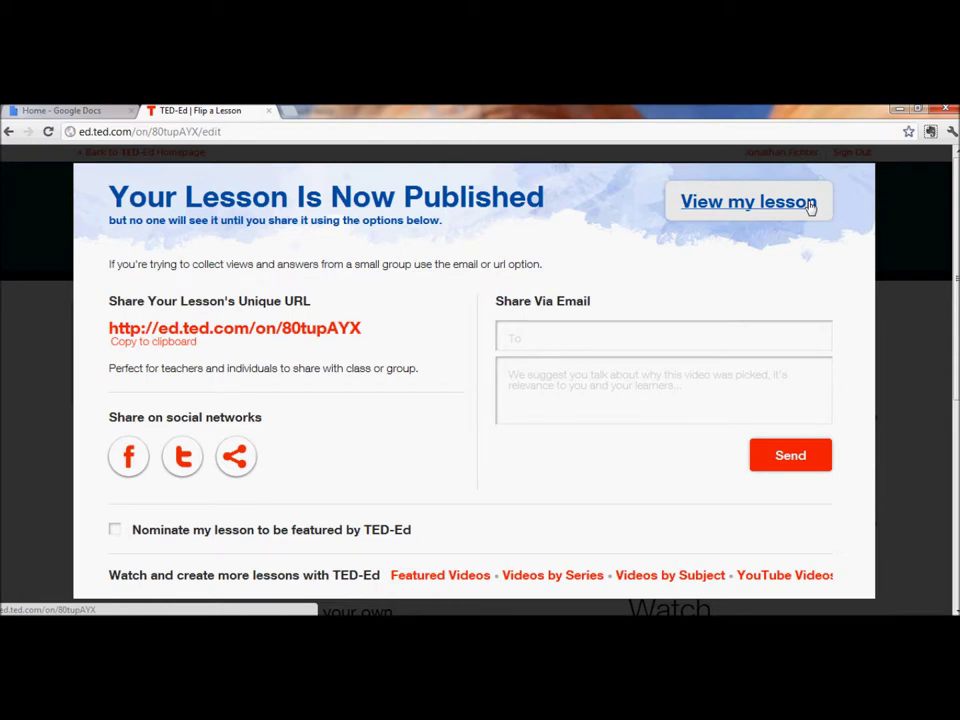
click(791, 204)
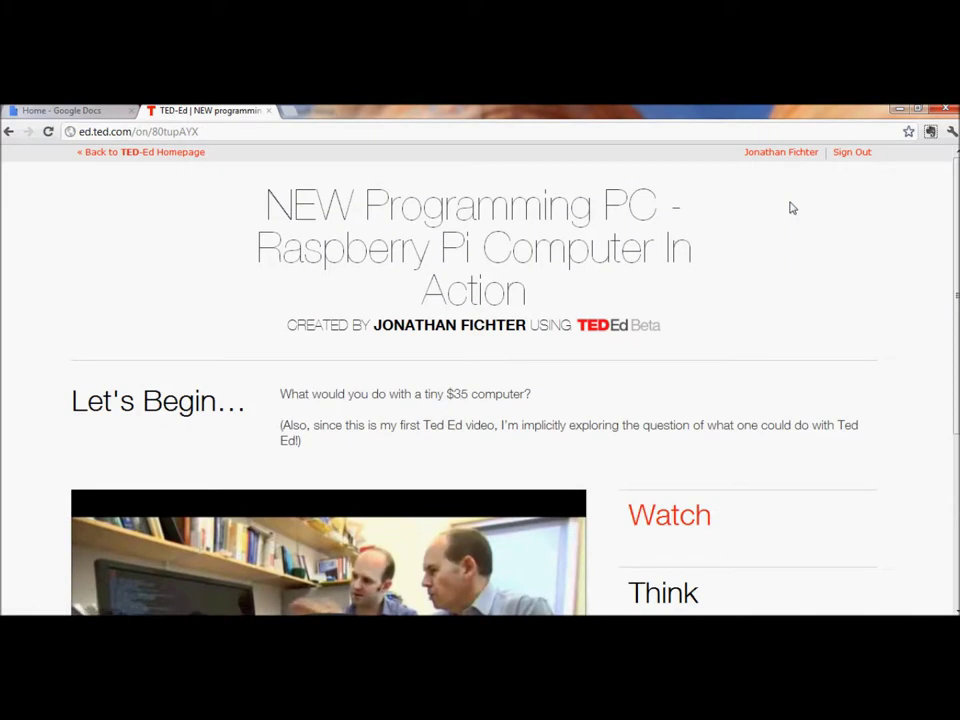
drag(955, 315, 957, 405)
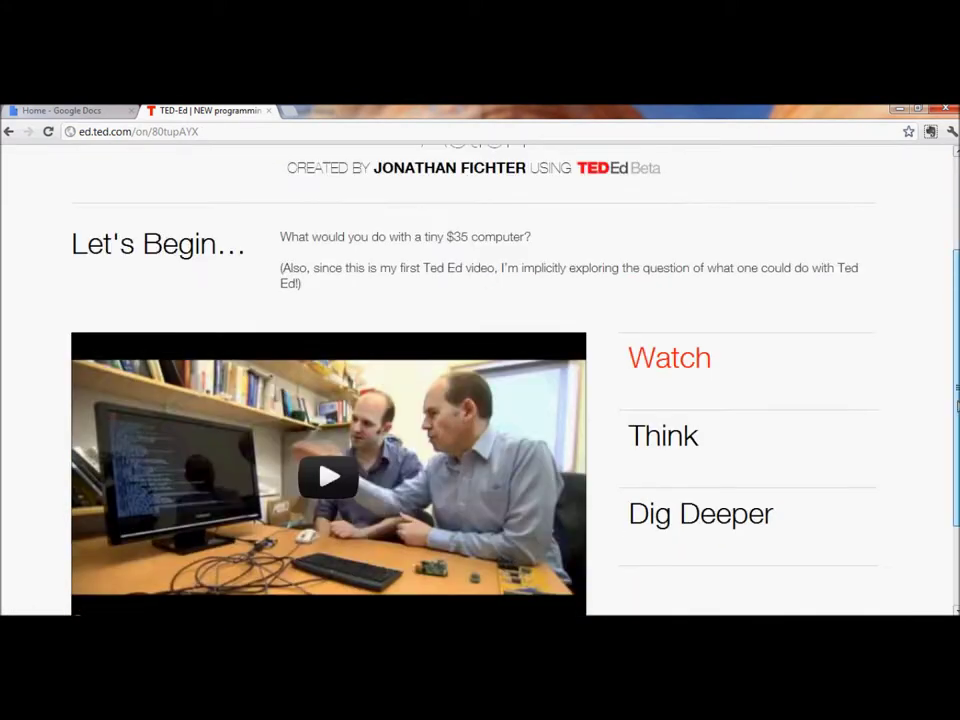
click(690, 514)
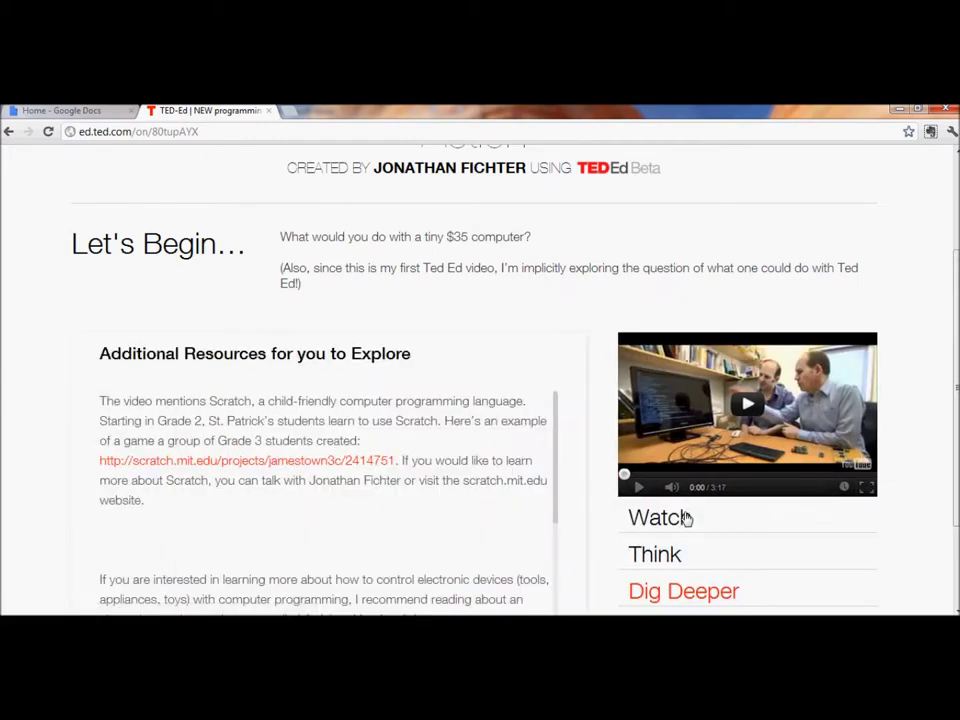
scroll(956, 270, down, 3)
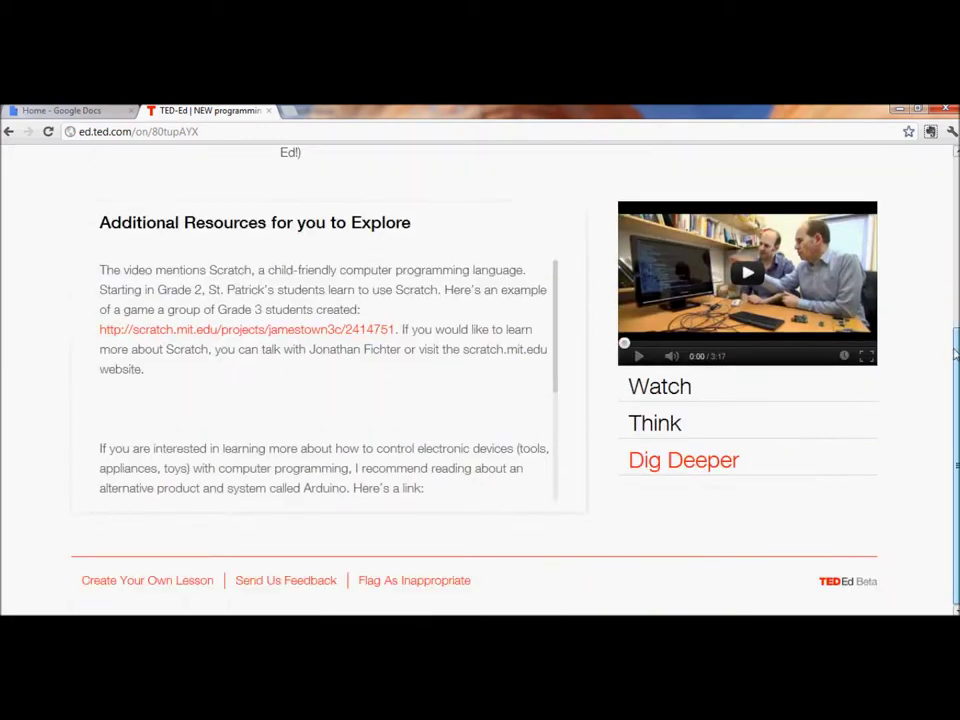
Step: Answer the first Think question with 'Sample answer.' and save it
click(646, 430)
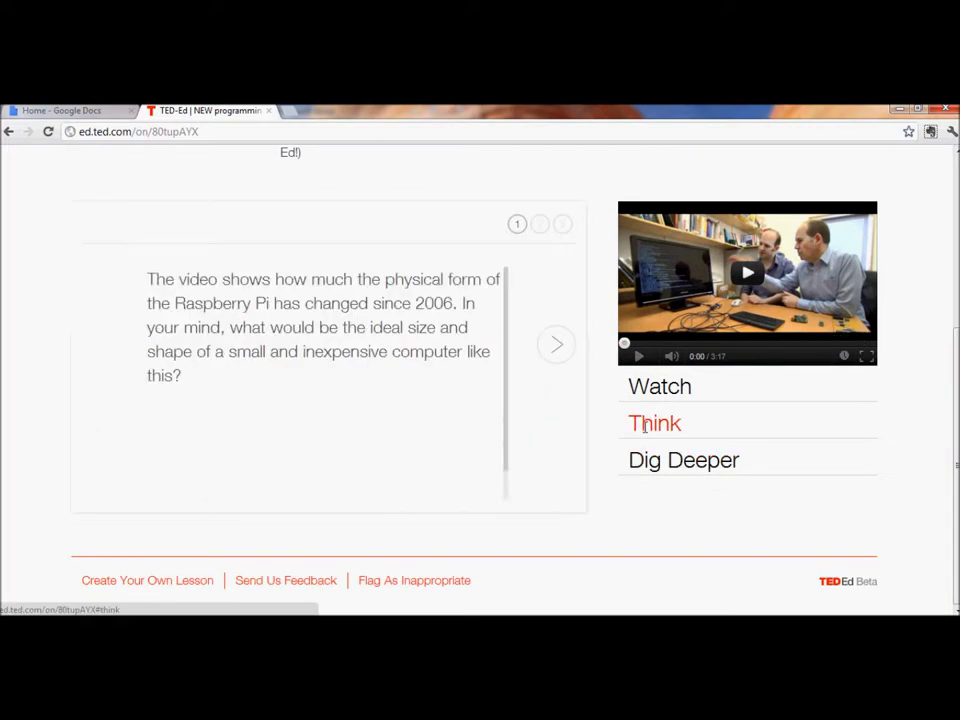
click(281, 455)
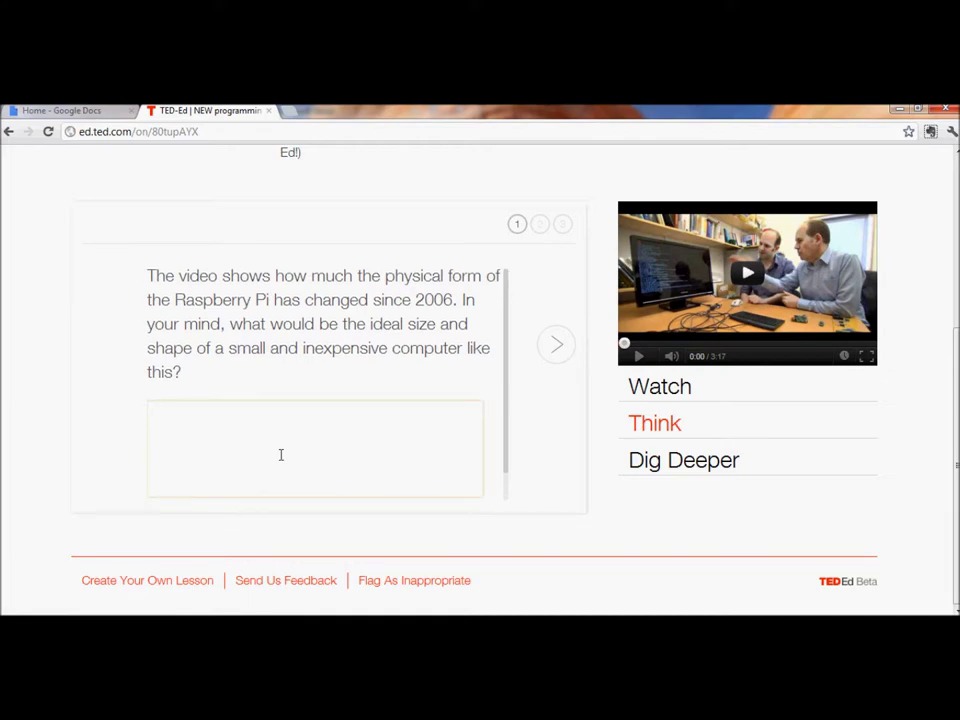
text(Sample answer.)
key(ctrl+a)
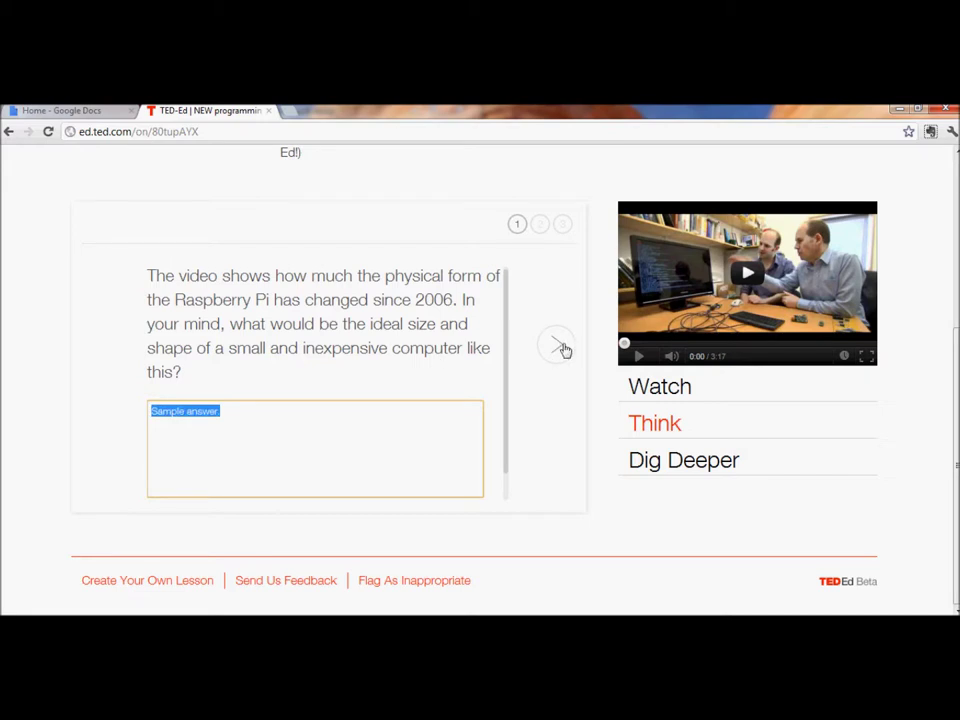
drag(508, 373, 506, 418)
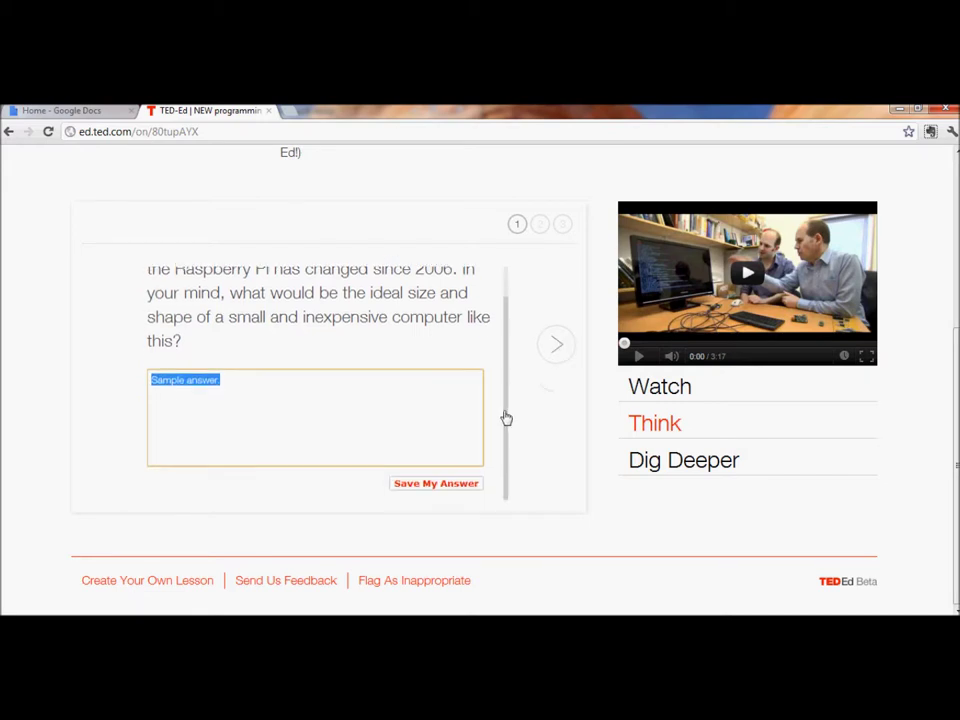
click(433, 491)
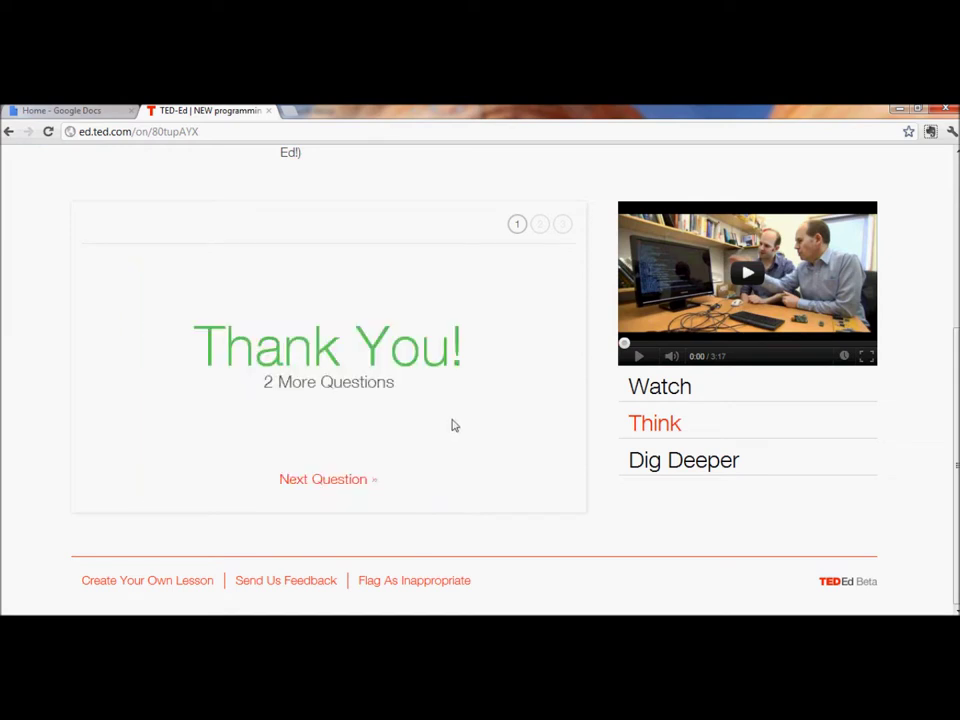
Step: Save 'Sample answer.' as the answer to the second Think question
click(300, 481)
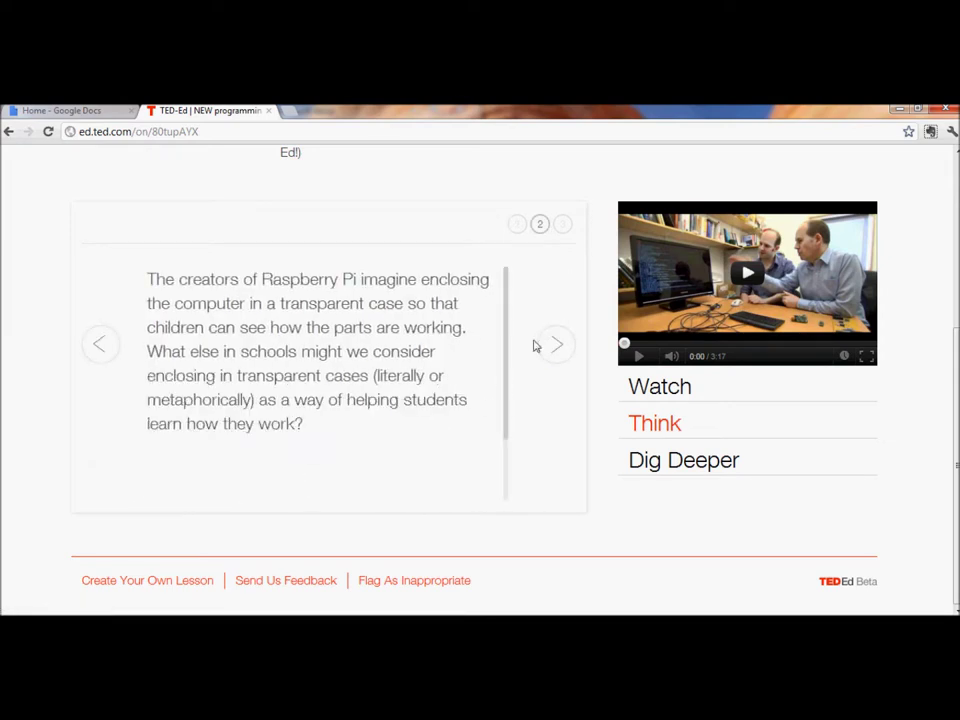
click(300, 489)
text(Sample answer.)
drag(507, 347, 502, 407)
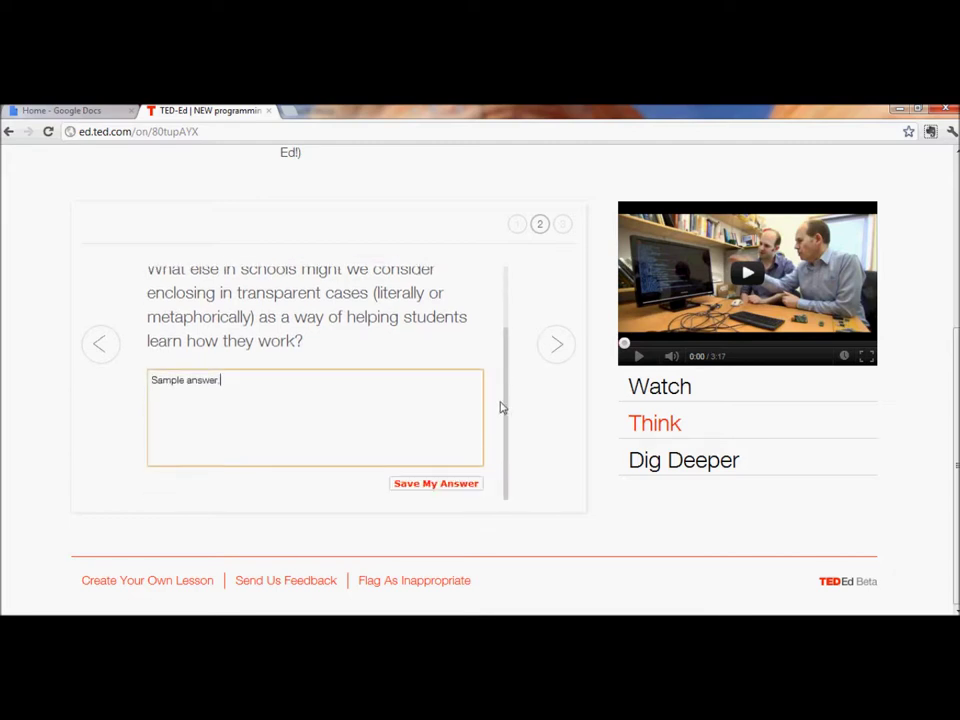
click(429, 486)
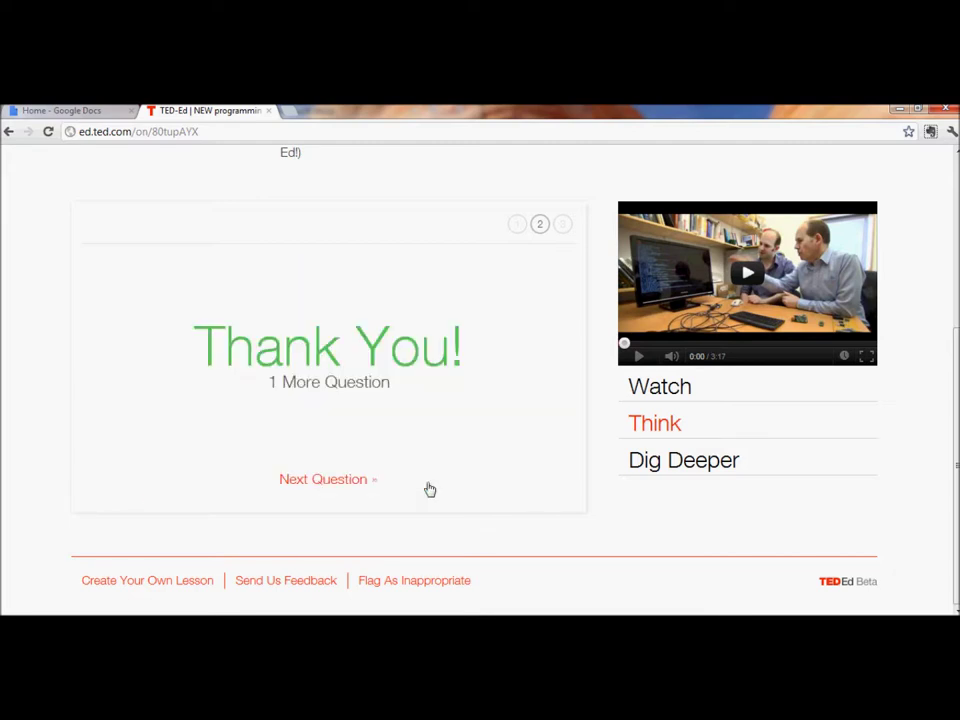
Step: Save 'Sample answer.' as the answer to the third Think question
click(333, 484)
drag(507, 347, 499, 465)
click(335, 423)
text(Sample answer.)
click(420, 485)
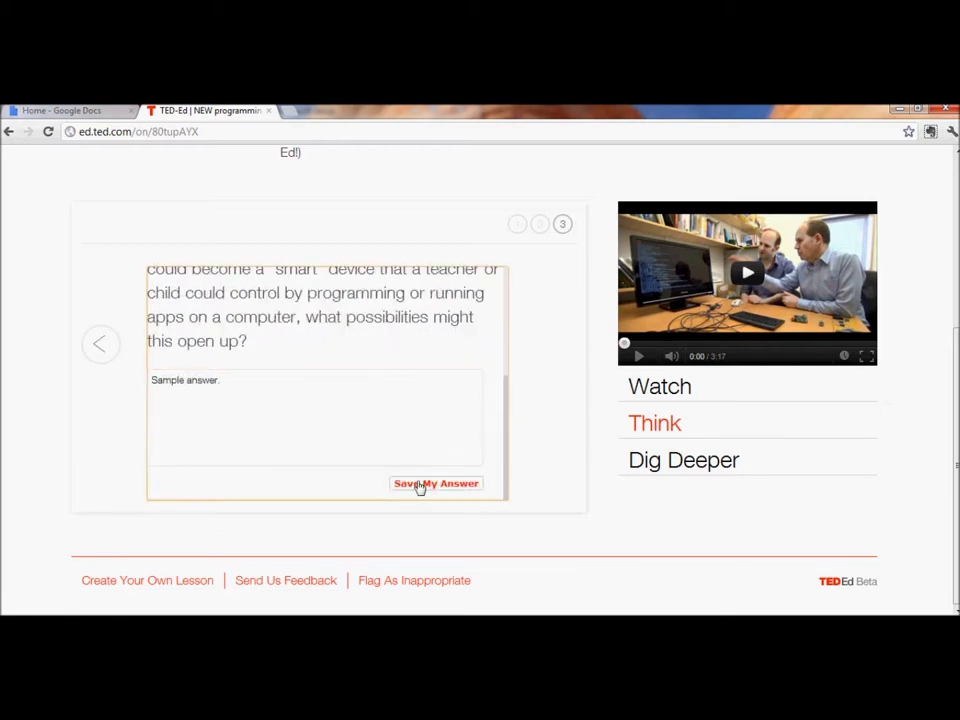
Step: Open Dig Deeper and scroll through the Scratch, Arduino and flipped-instruction resource links
click(355, 487)
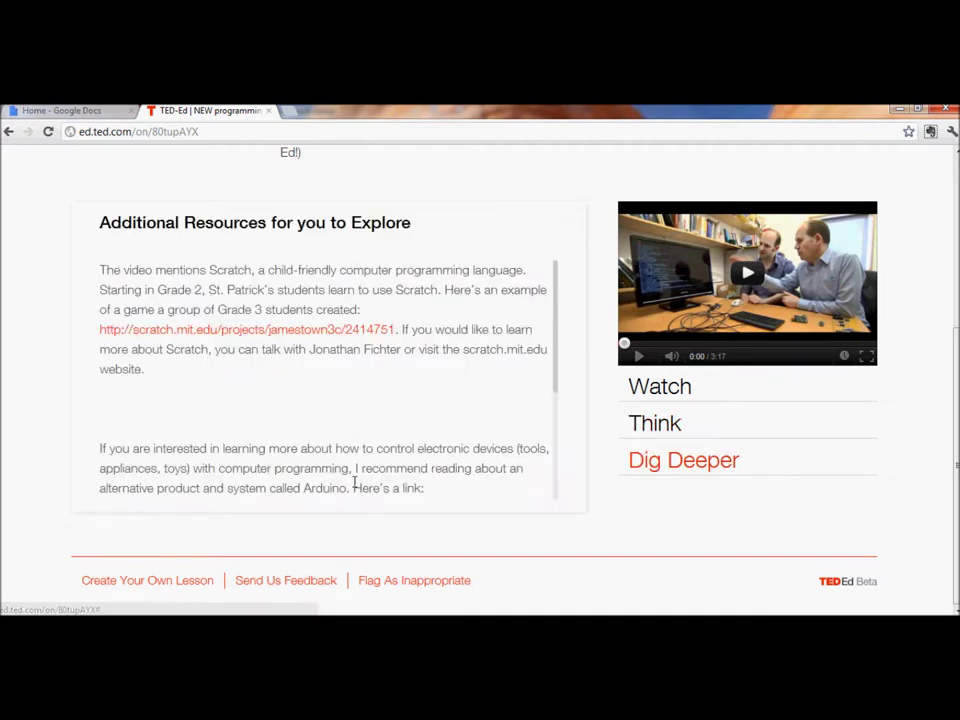
drag(555, 366, 561, 533)
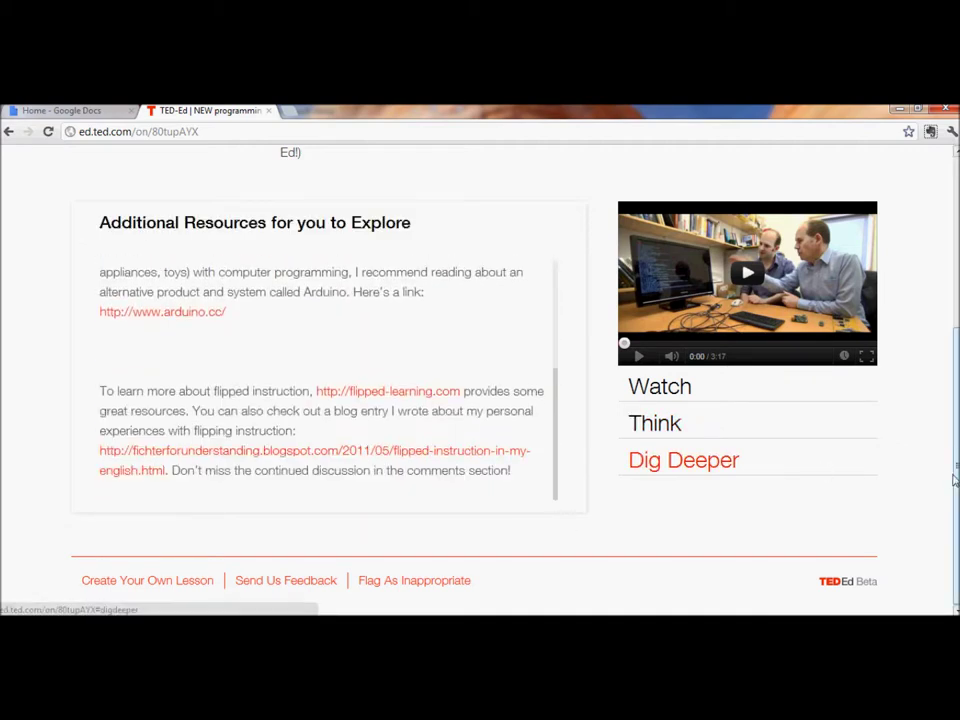
drag(957, 465, 957, 508)
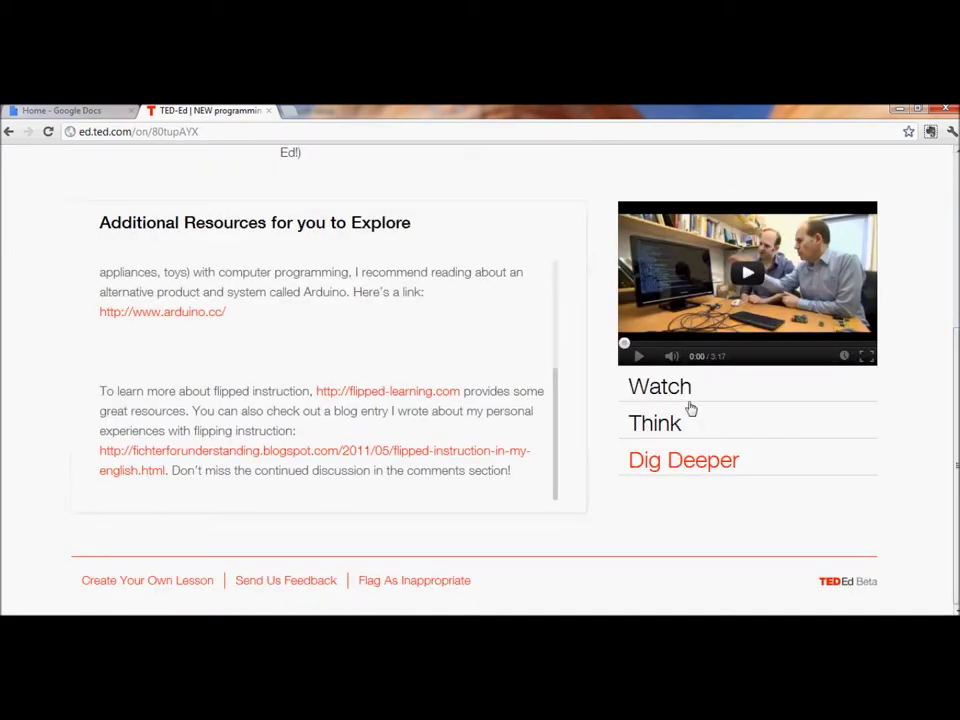
drag(957, 490, 957, 305)
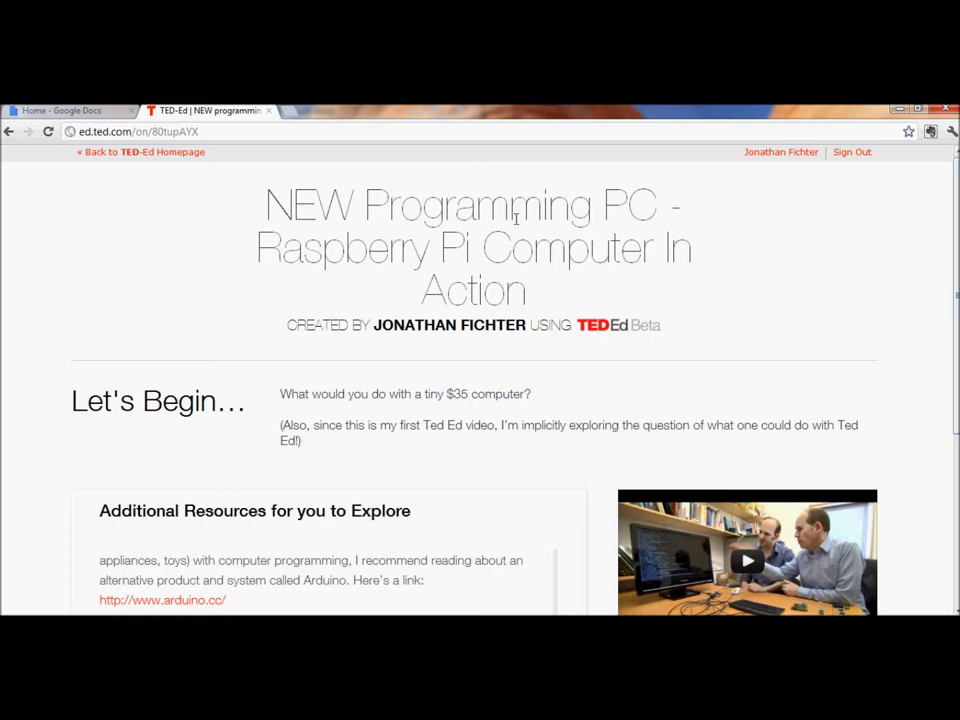
Step: Go from the TED-Ed homepage's Recent Activity to the Raspberry Pi lesson's active students' answers
click(149, 156)
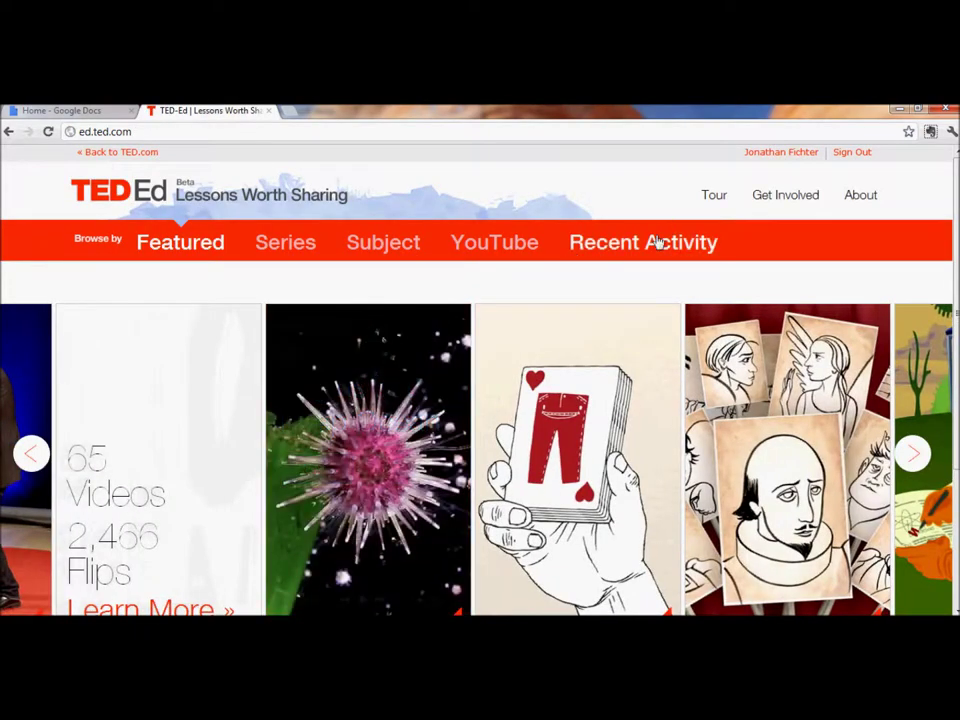
click(658, 242)
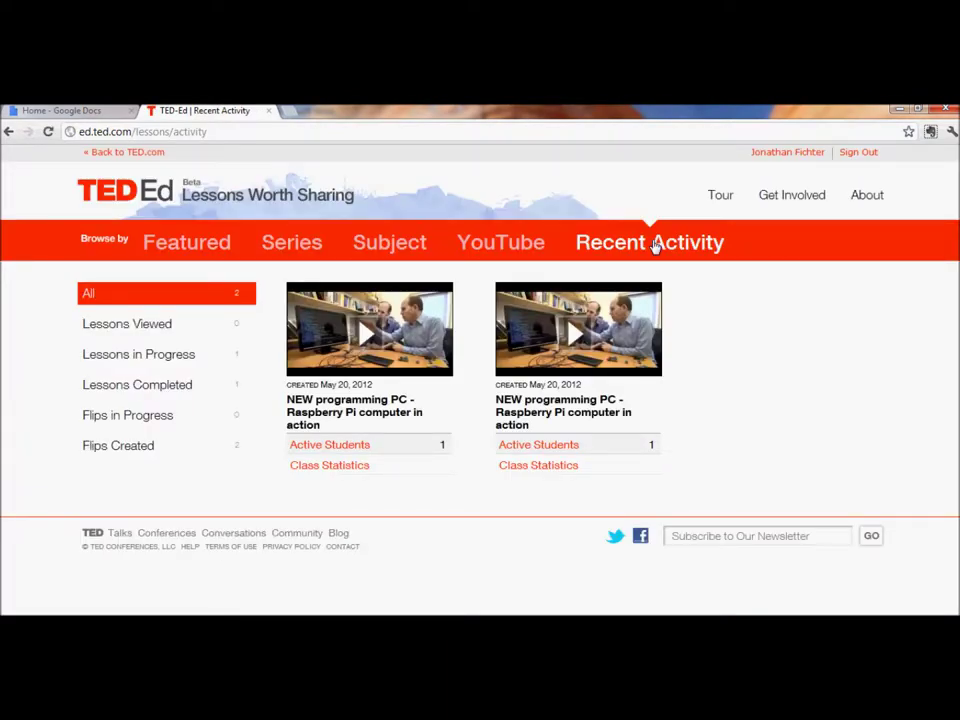
click(546, 449)
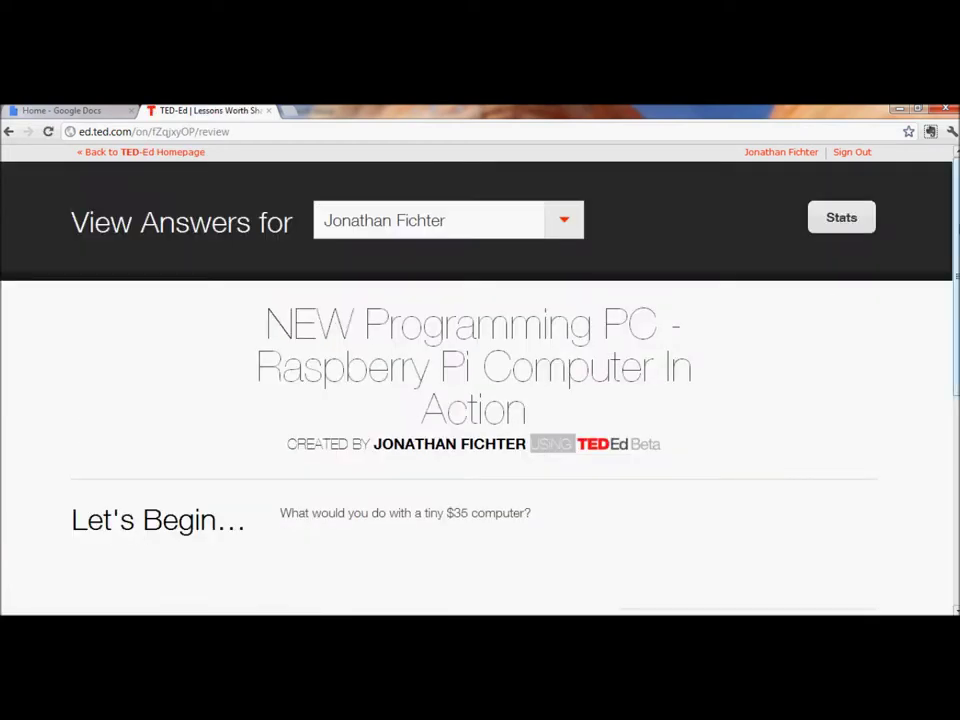
drag(955, 228, 925, 441)
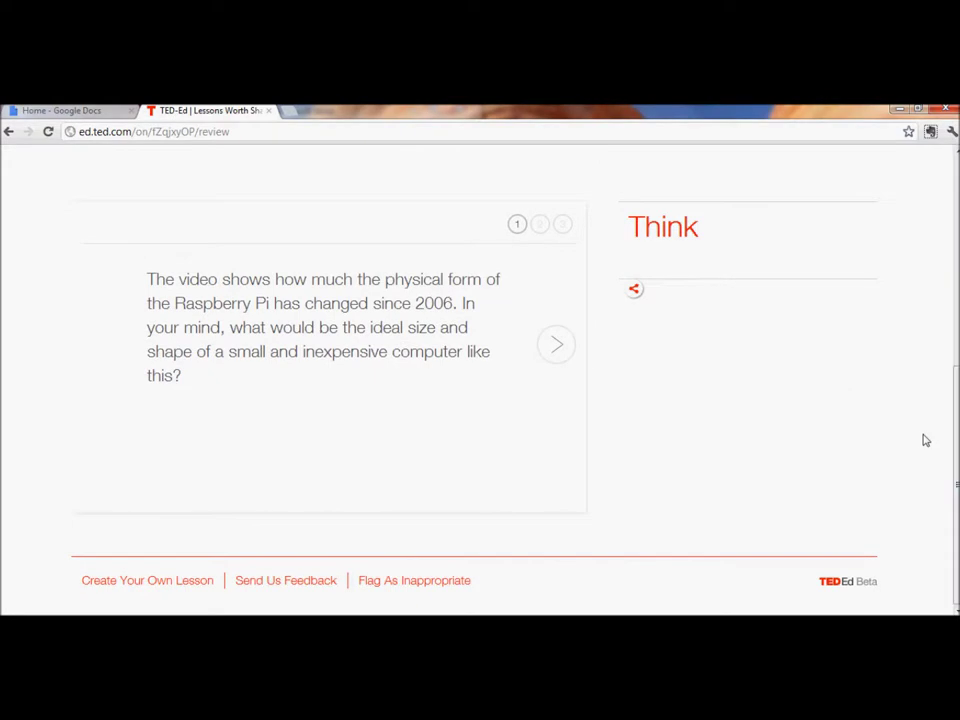
click(550, 346)
click(550, 346)
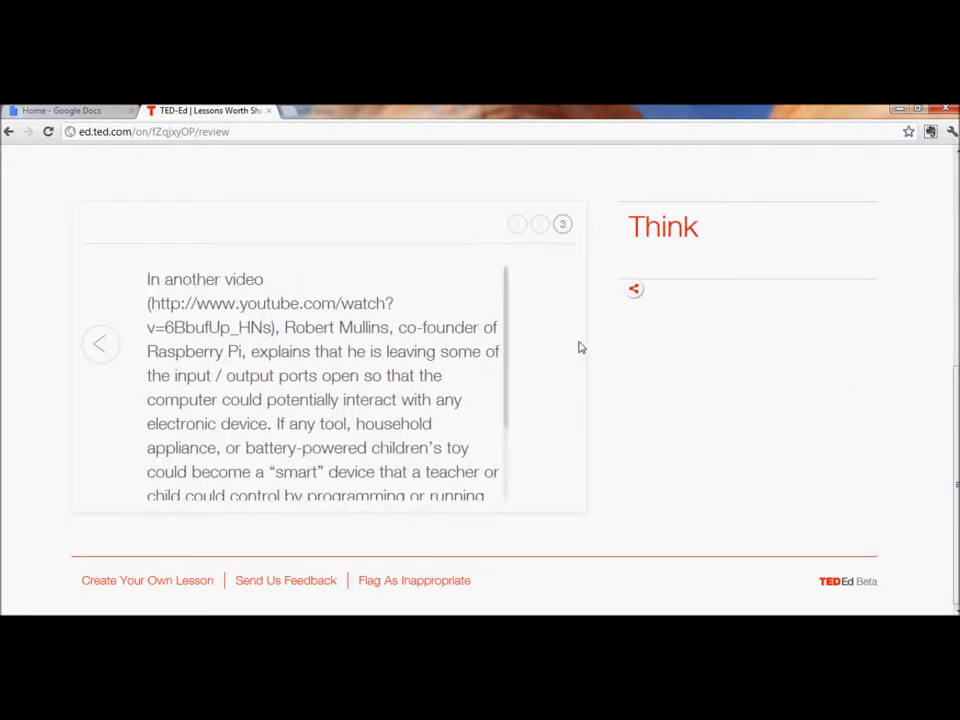
drag(508, 379, 499, 489)
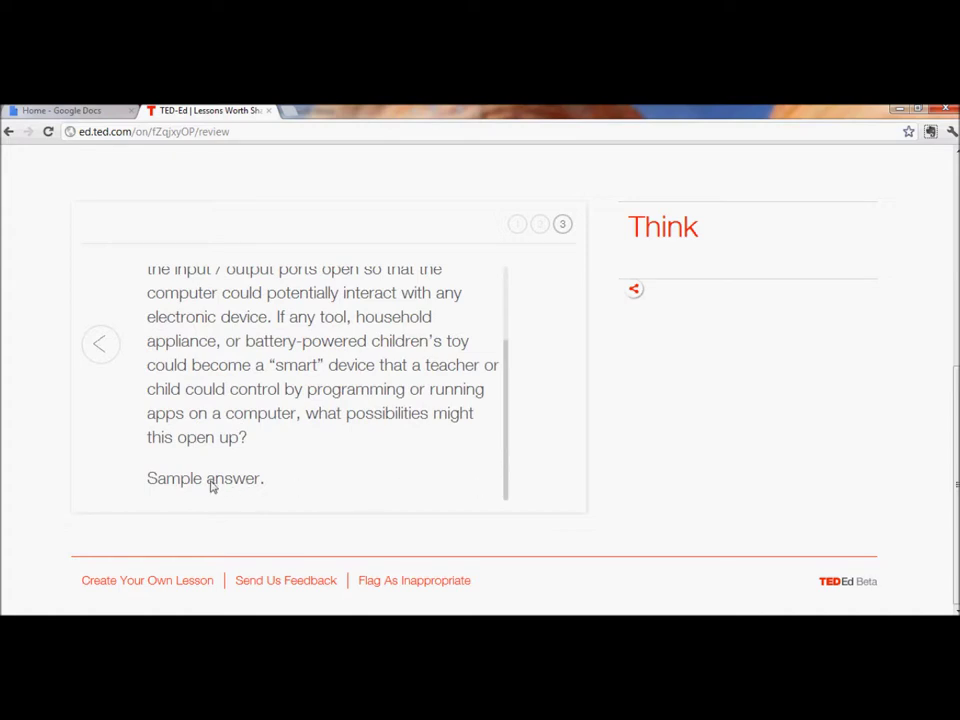
click(111, 353)
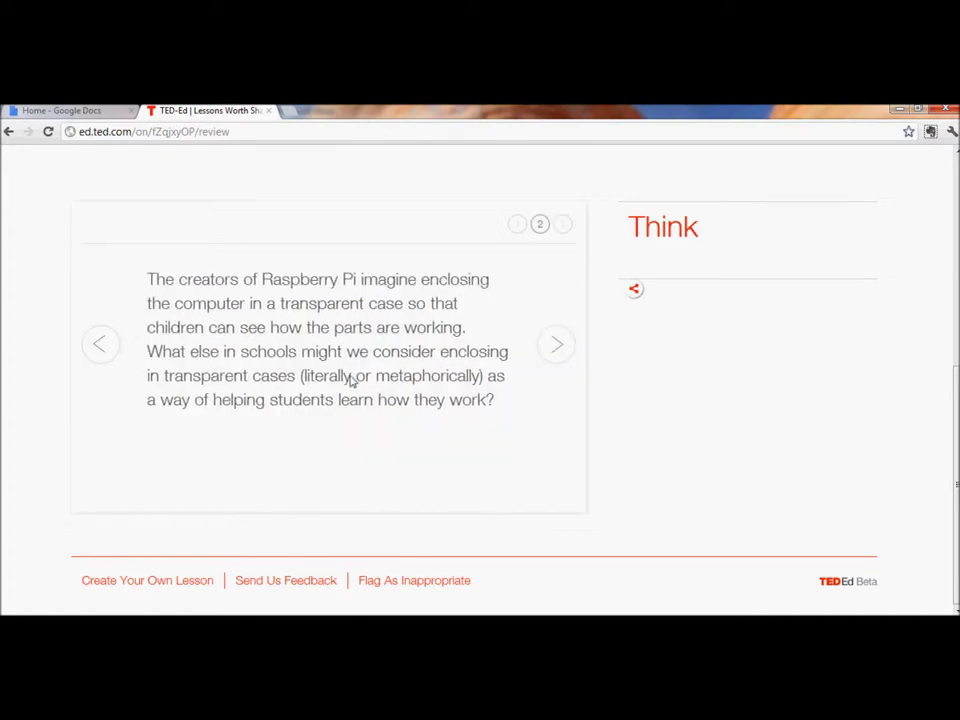
click(559, 352)
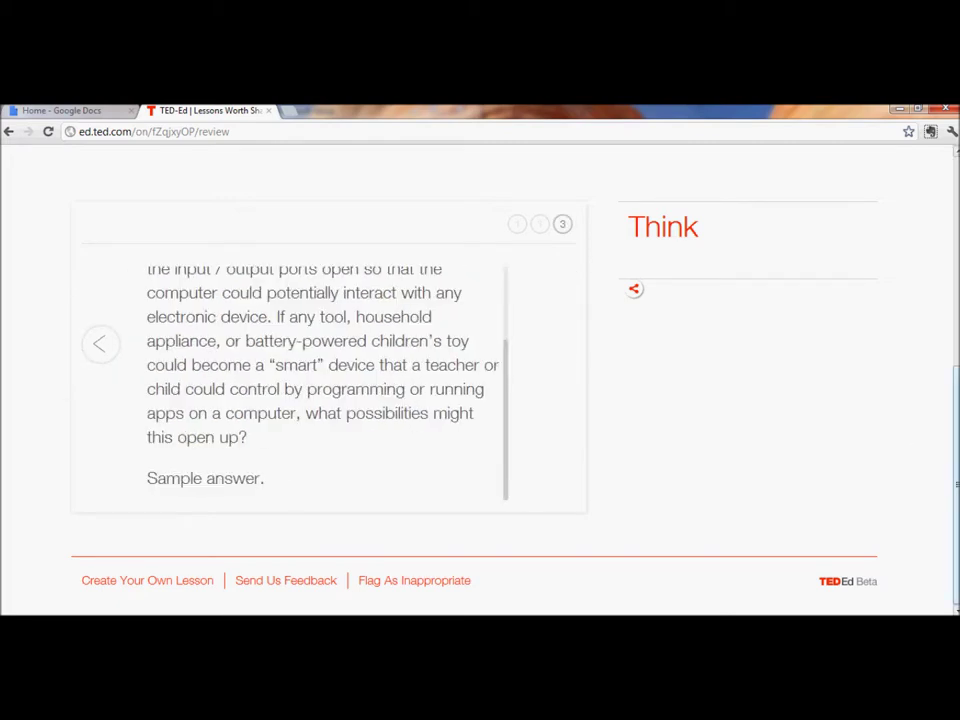
scroll(957, 455, up, 5)
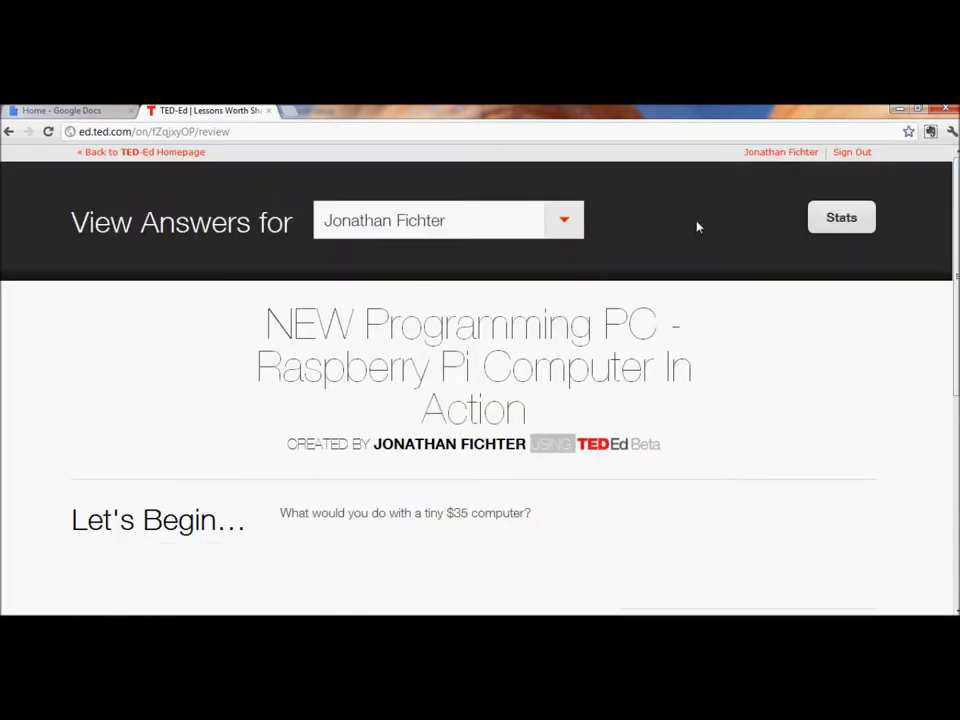
click(566, 222)
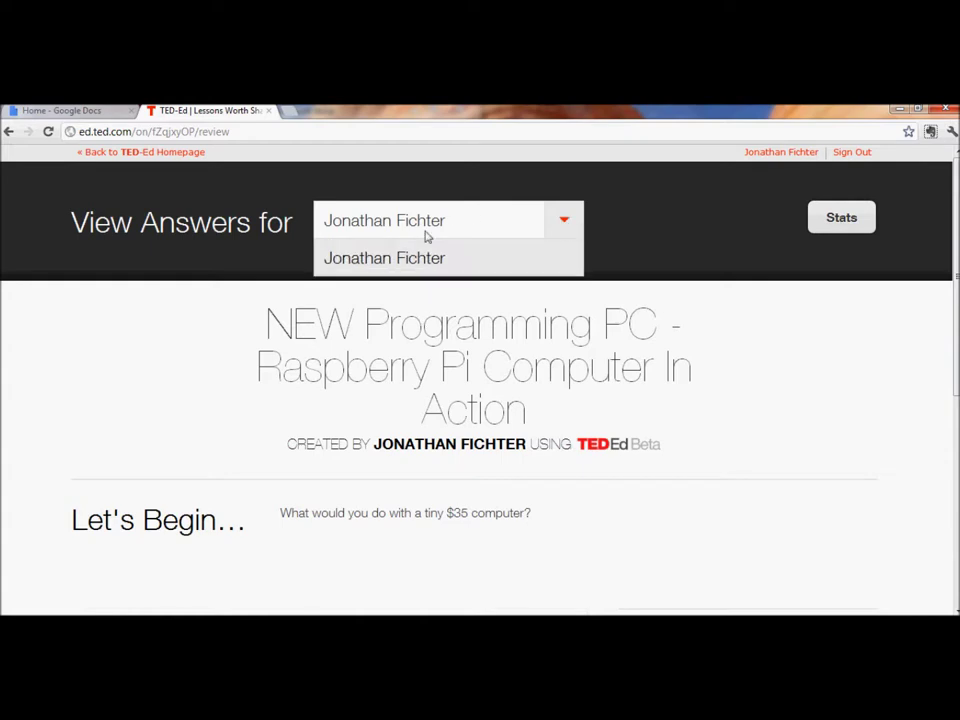
click(712, 205)
Step: Open the Raspberry Pi lesson's Stats page from the View Answers review
click(848, 219)
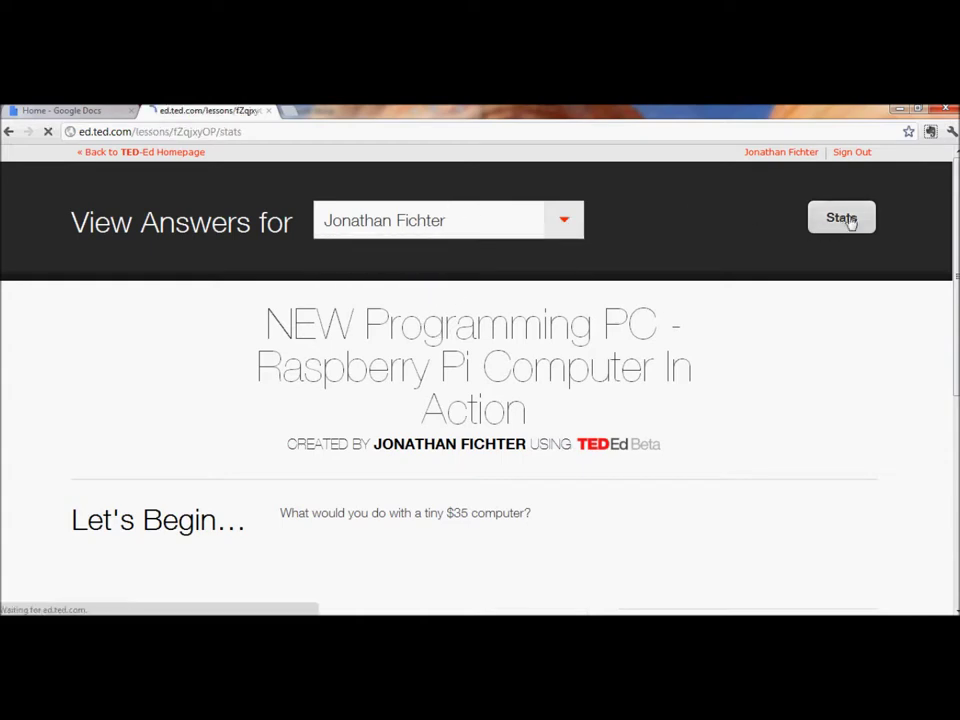